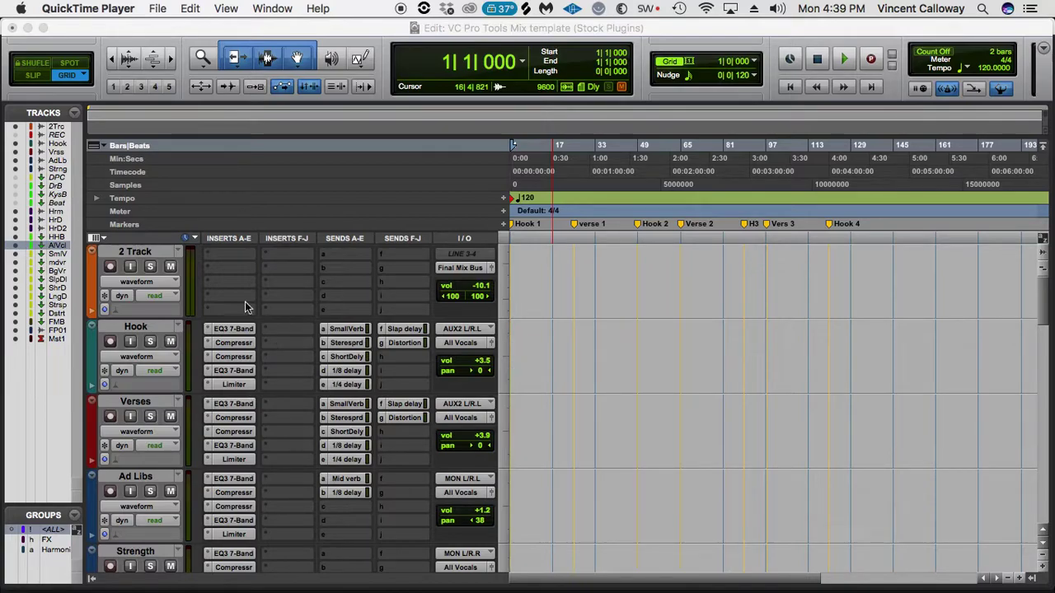
- Make Pro Tools the active app by selecting the 2 Track name in the Edit window
scroll(256, 297, "down", 3)
scroll(214, 362, "up", 3)
left_click(136, 252)
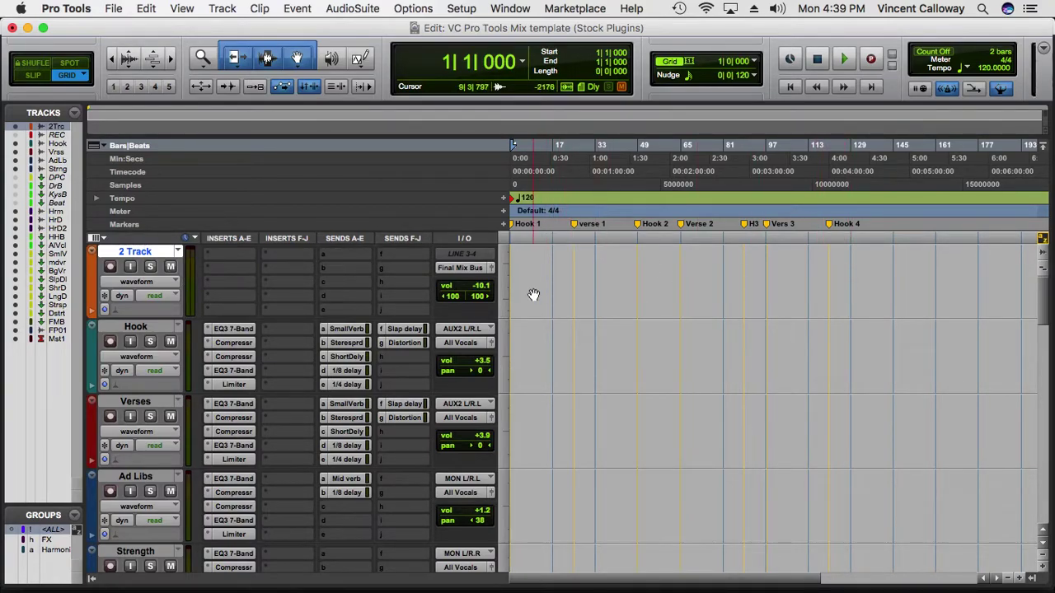
left_click(113, 9)
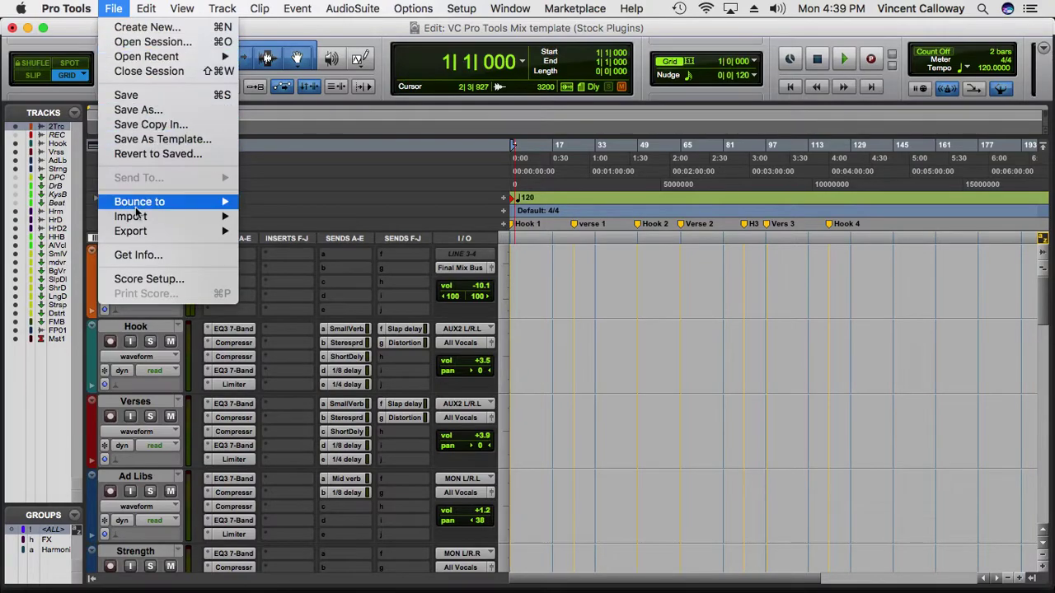
mouse_move(144, 217)
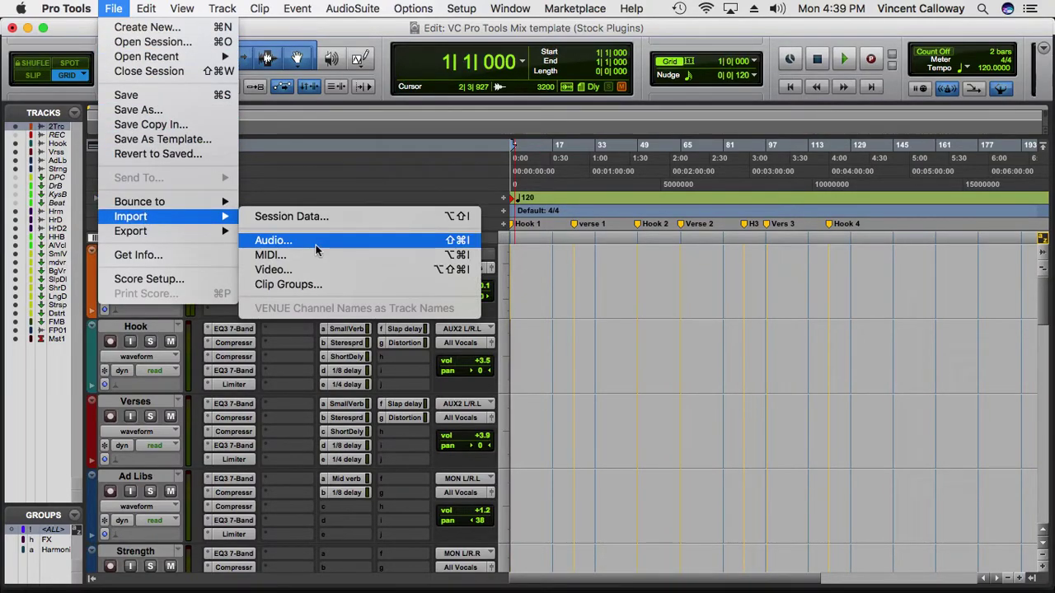
left_click(713, 297)
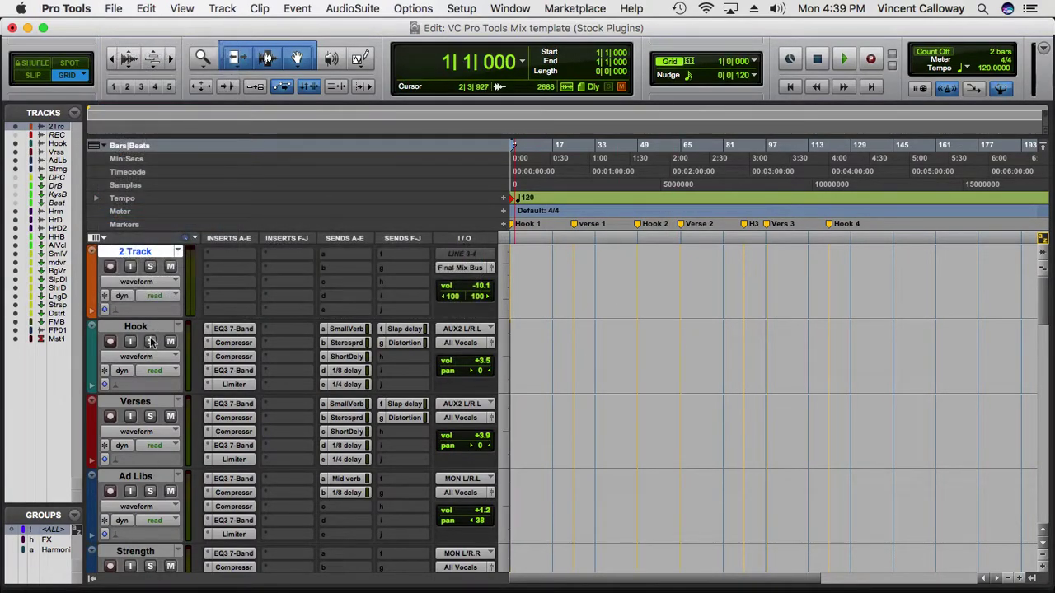
left_click(151, 326)
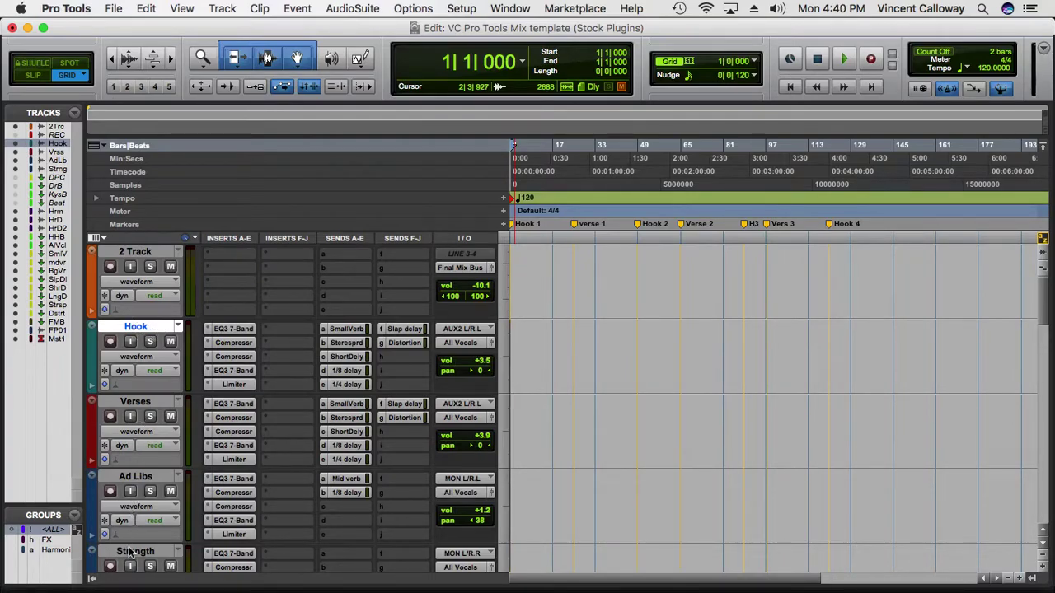
- Scroll the Edit window down past the Harm harmony tracks
scroll(132, 511, "down", 3)
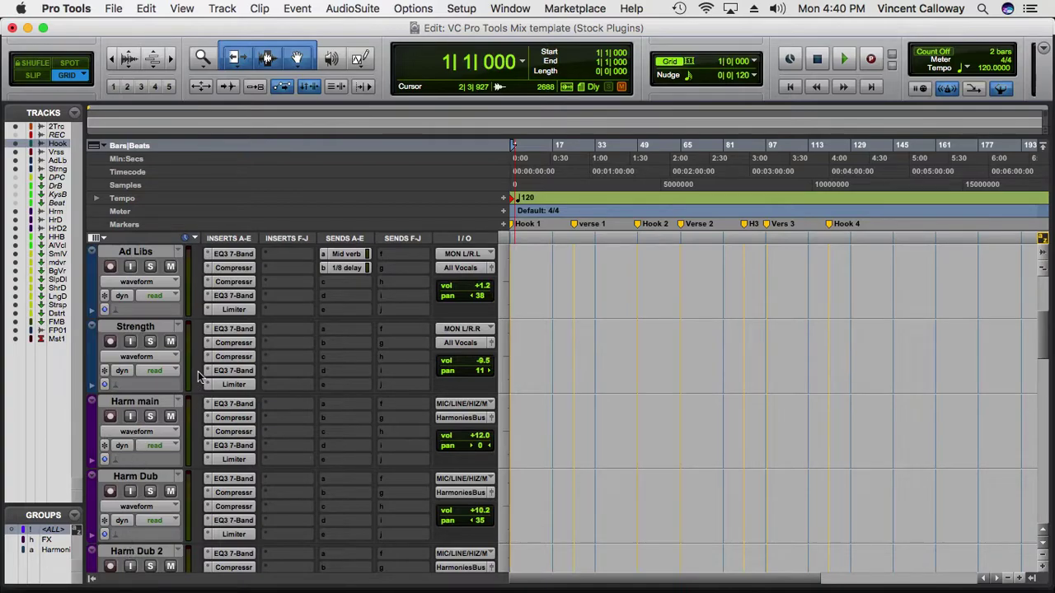
scroll(198, 371, "down", 2)
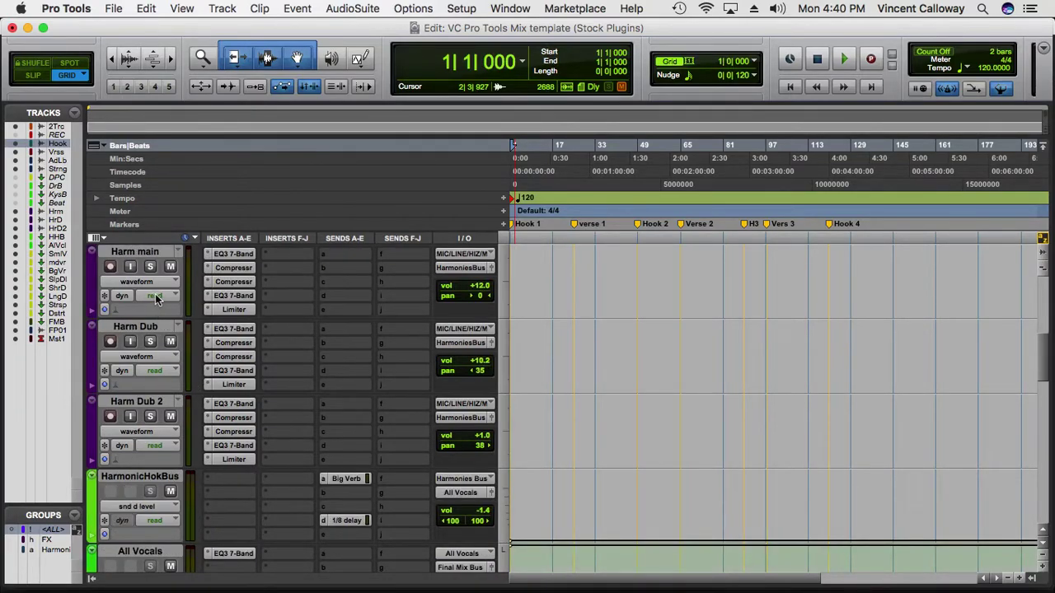
scroll(148, 266, "down", 1)
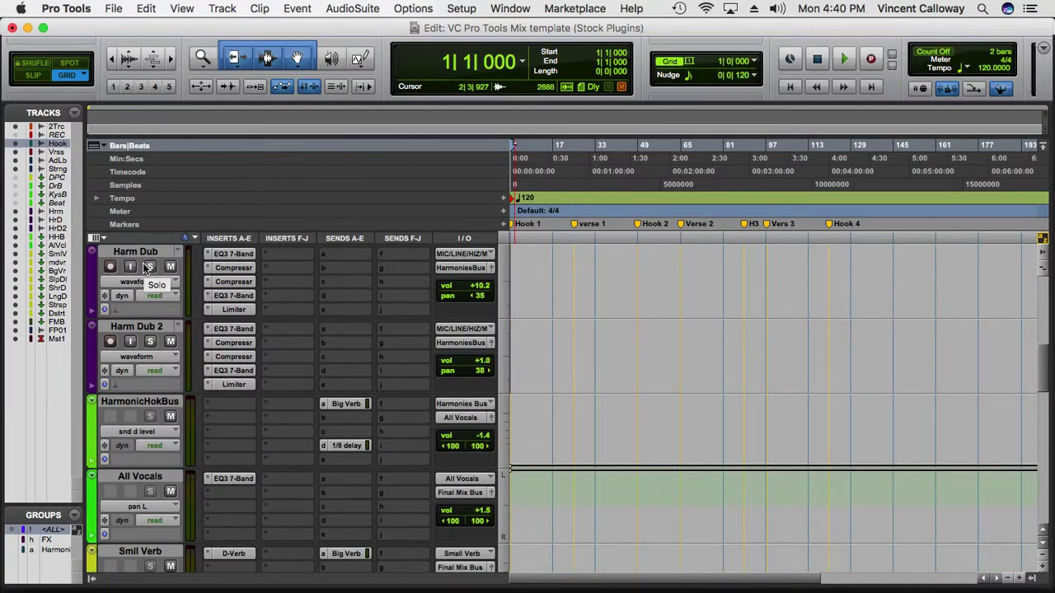
scroll(118, 295, "up", 1)
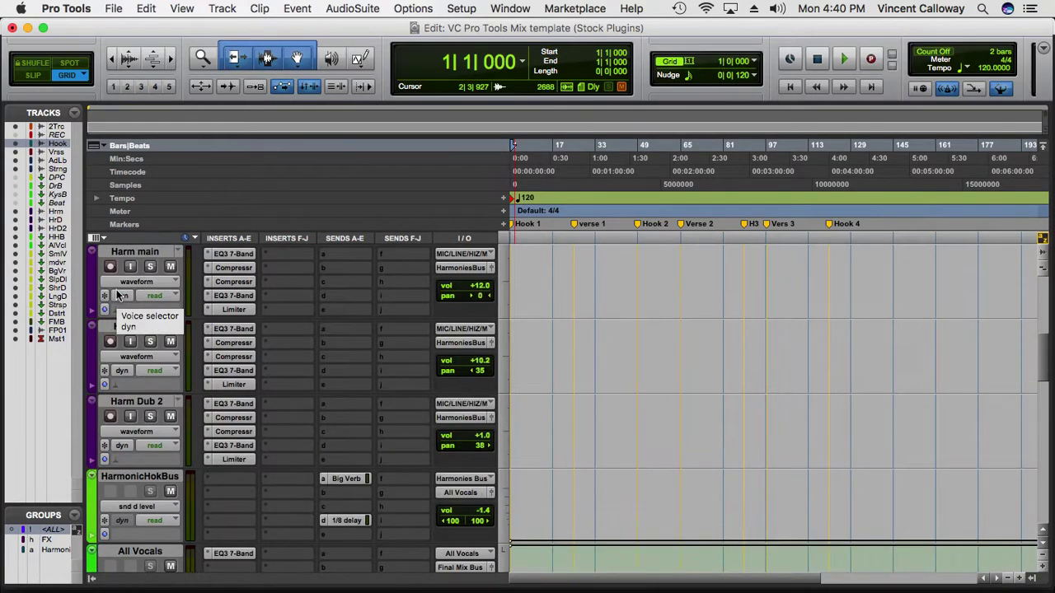
scroll(118, 295, "up", 1)
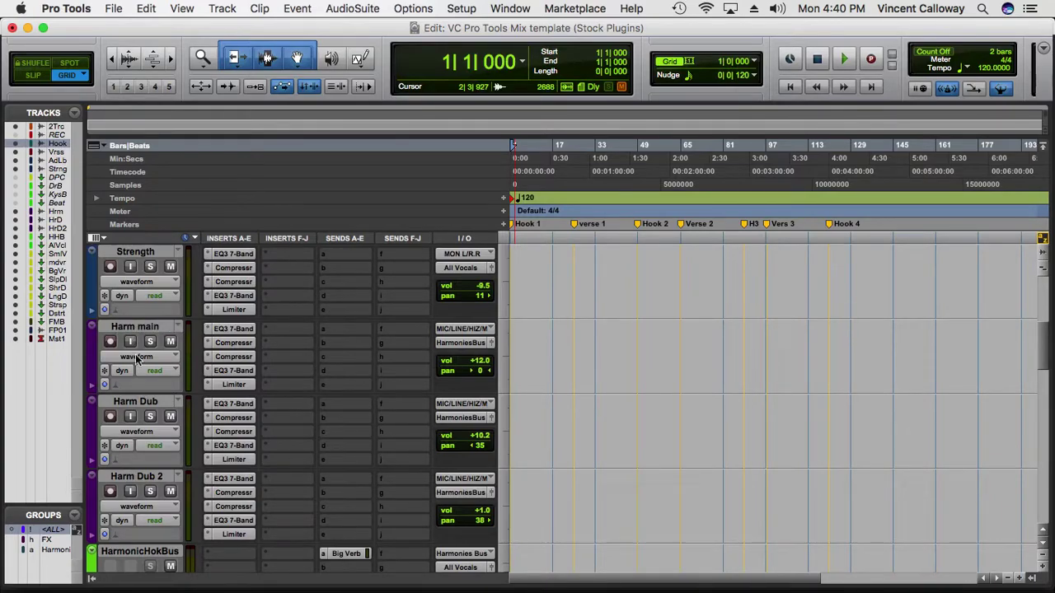
scroll(138, 426, "down", 1)
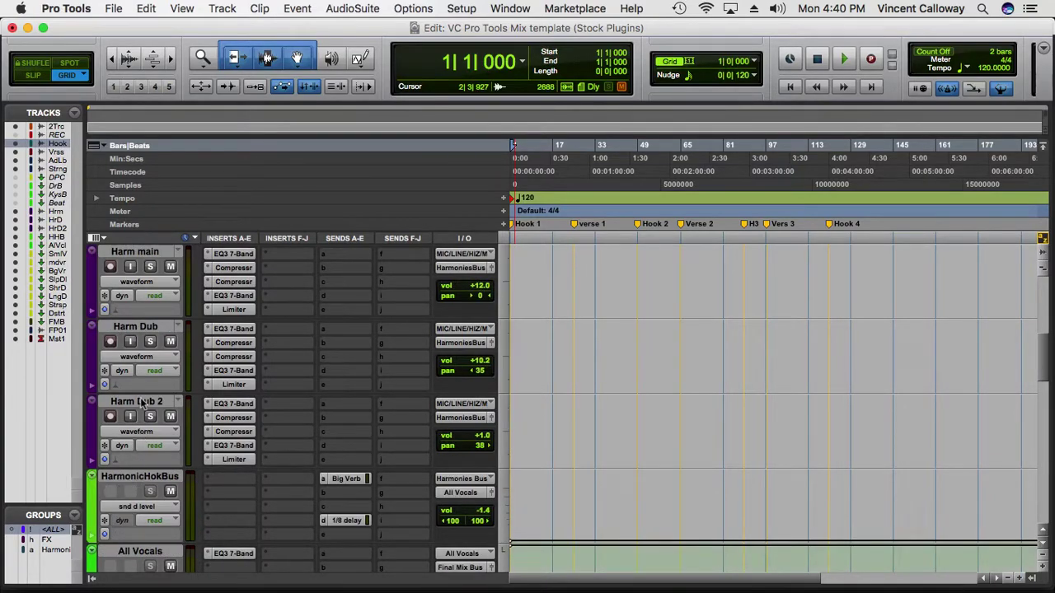
scroll(136, 404, "down", 1)
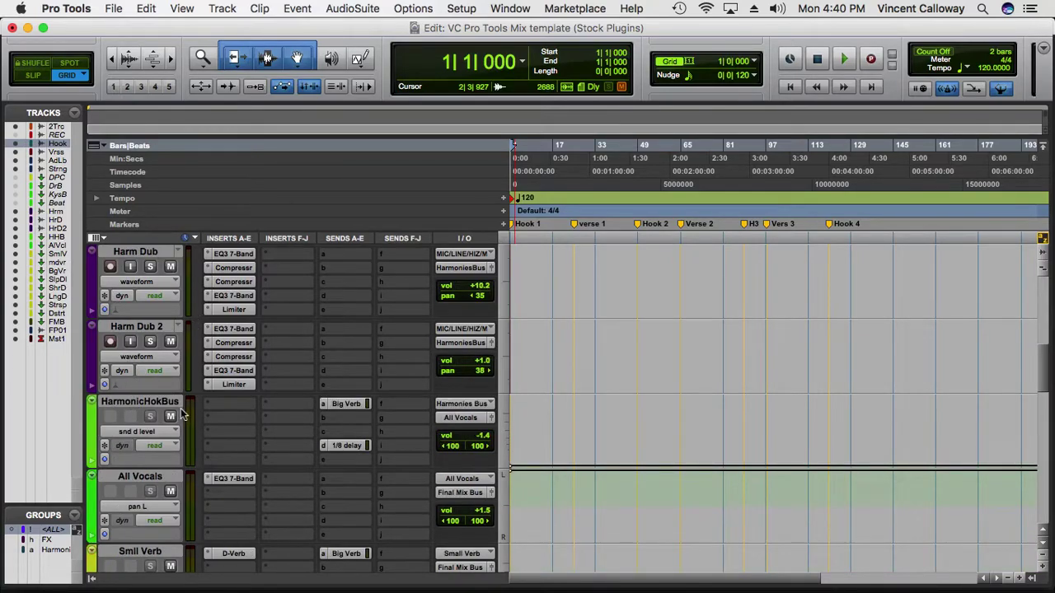
- Select the All Vocals bus and HarmonicHokBus tracks, then scroll so All Vocals sits on top
left_click(133, 478)
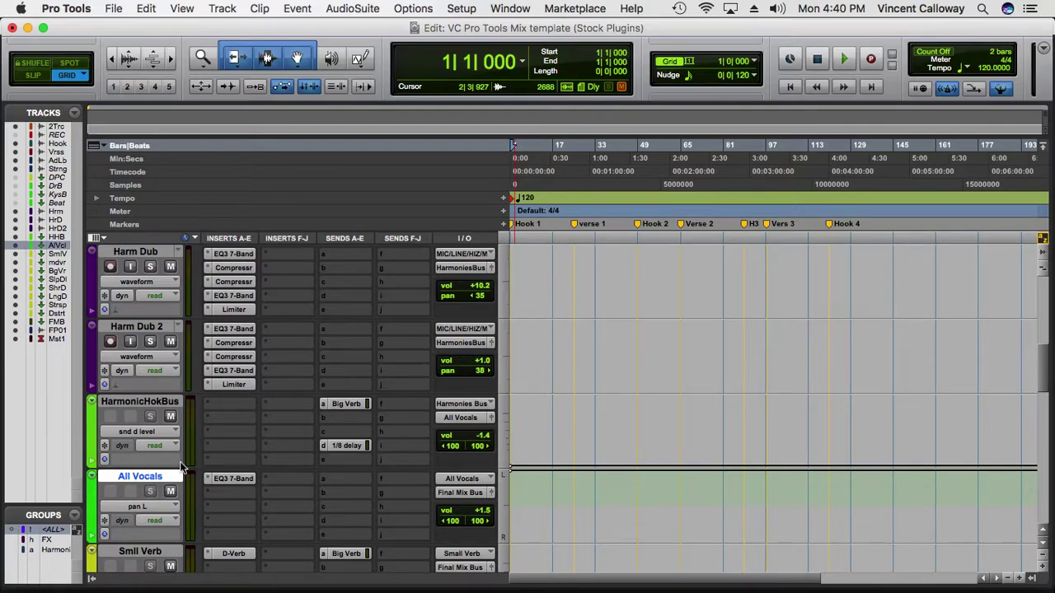
left_click(155, 402)
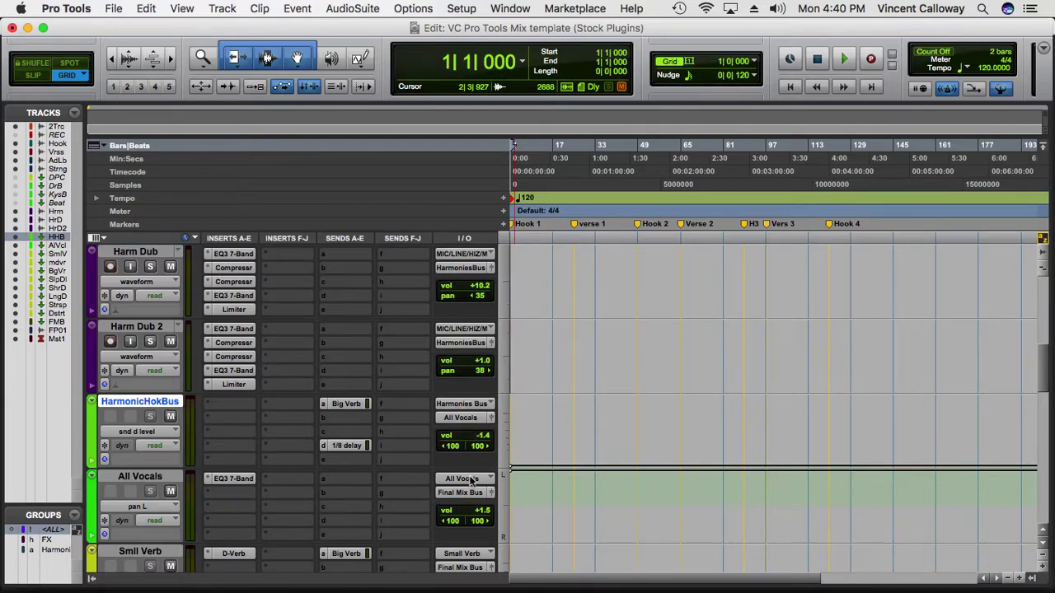
left_click(136, 479)
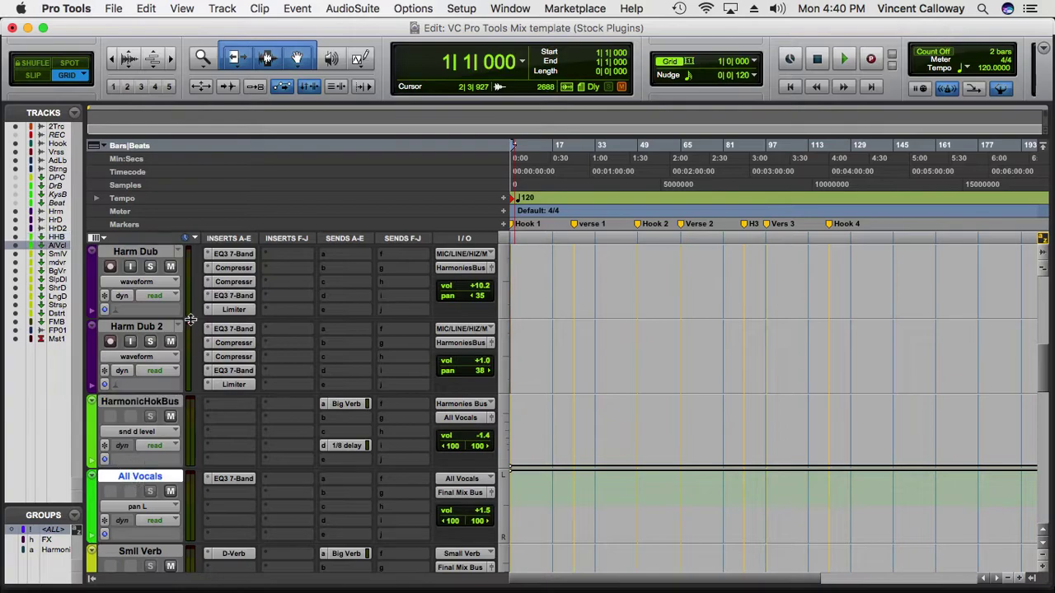
left_click(154, 399)
scroll(154, 394, "down", 2)
scroll(154, 394, "down", 1)
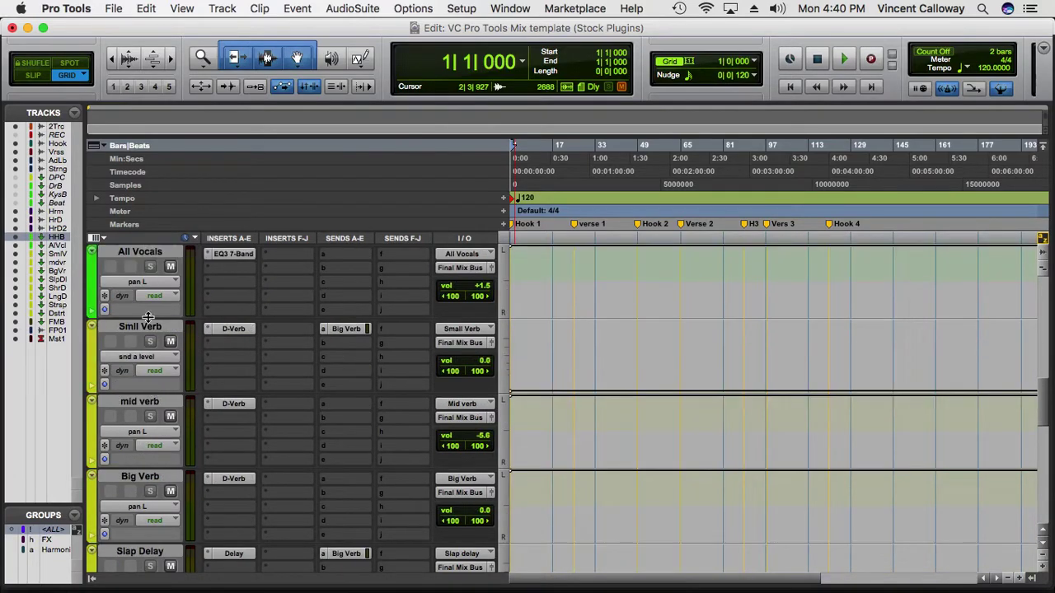
left_click(144, 327)
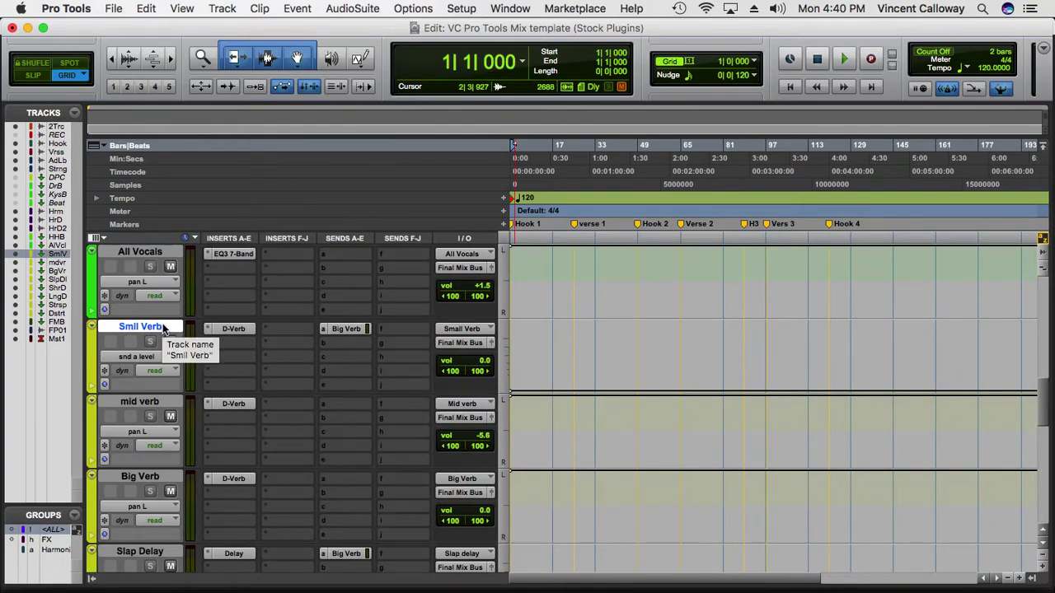
left_click(136, 403)
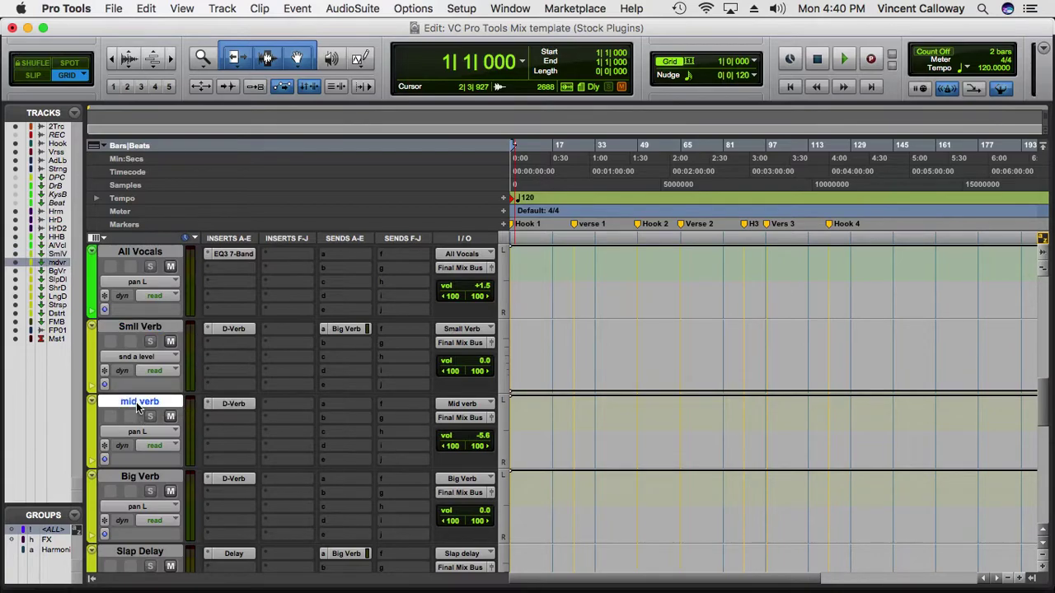
left_click(131, 476)
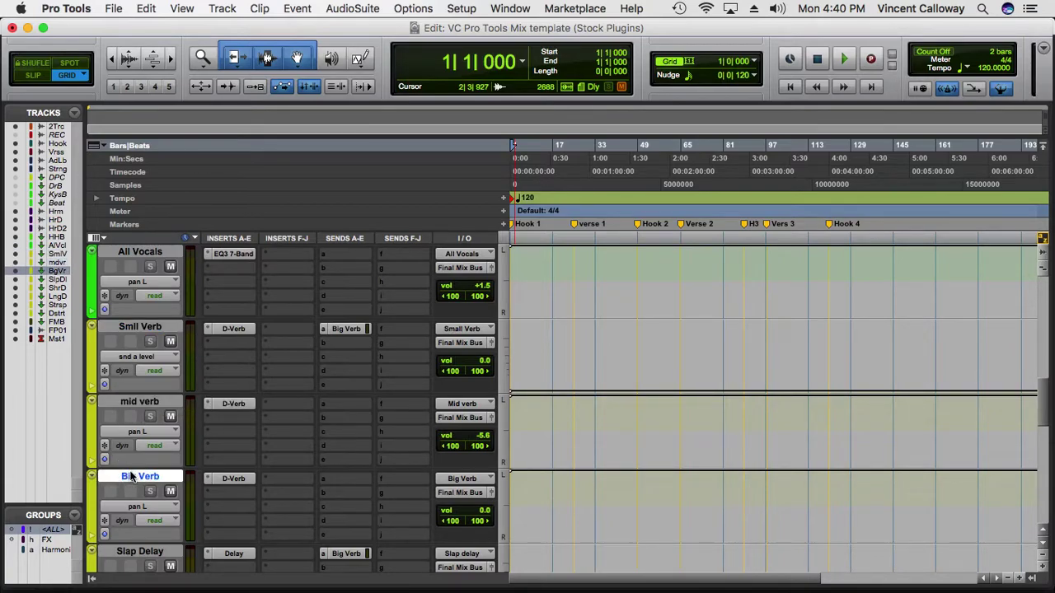
left_click(150, 328)
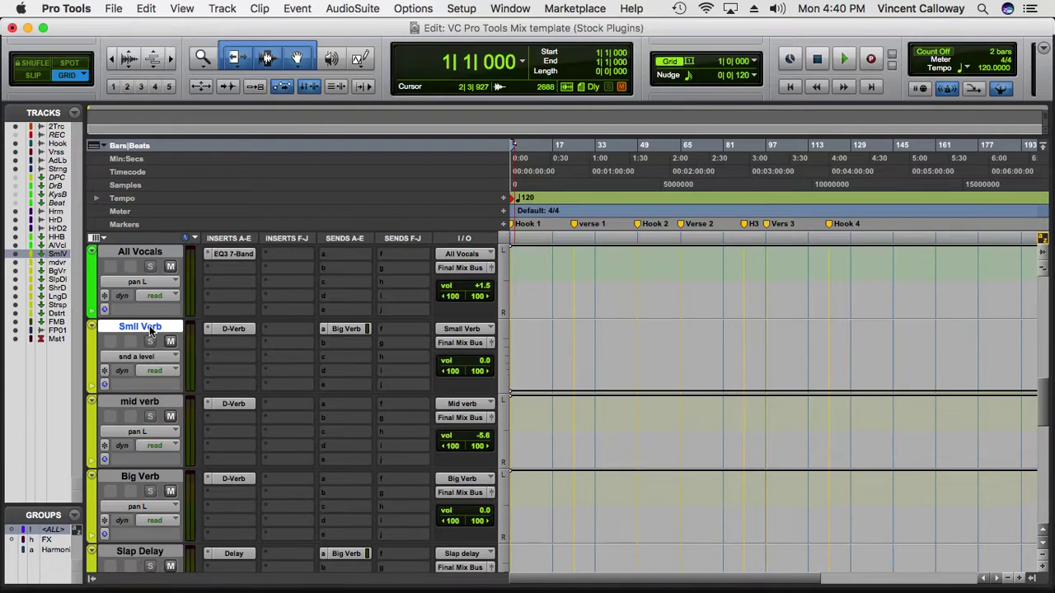
left_click(130, 401)
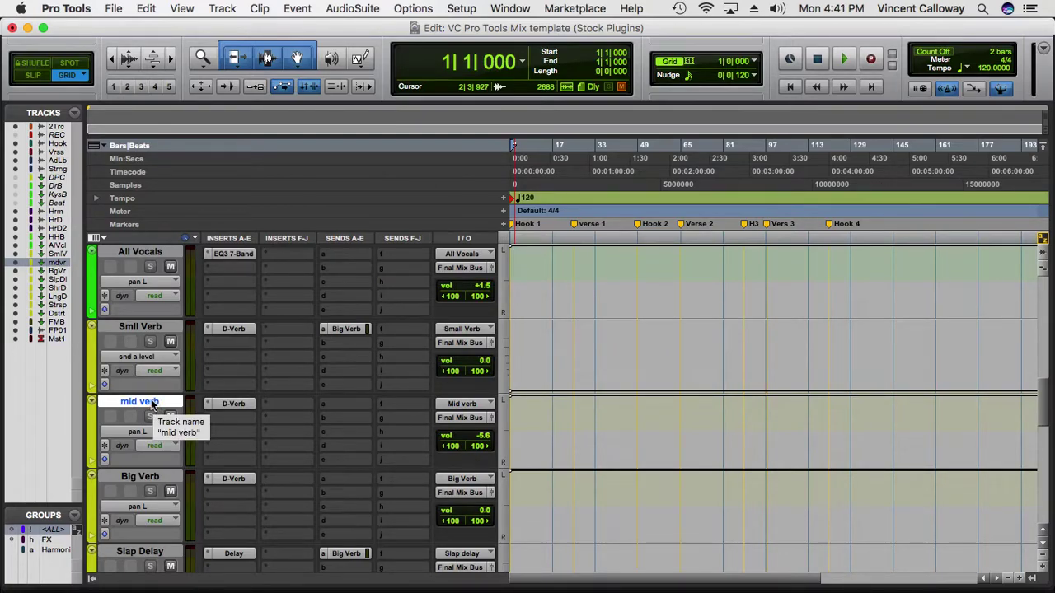
left_click(150, 328)
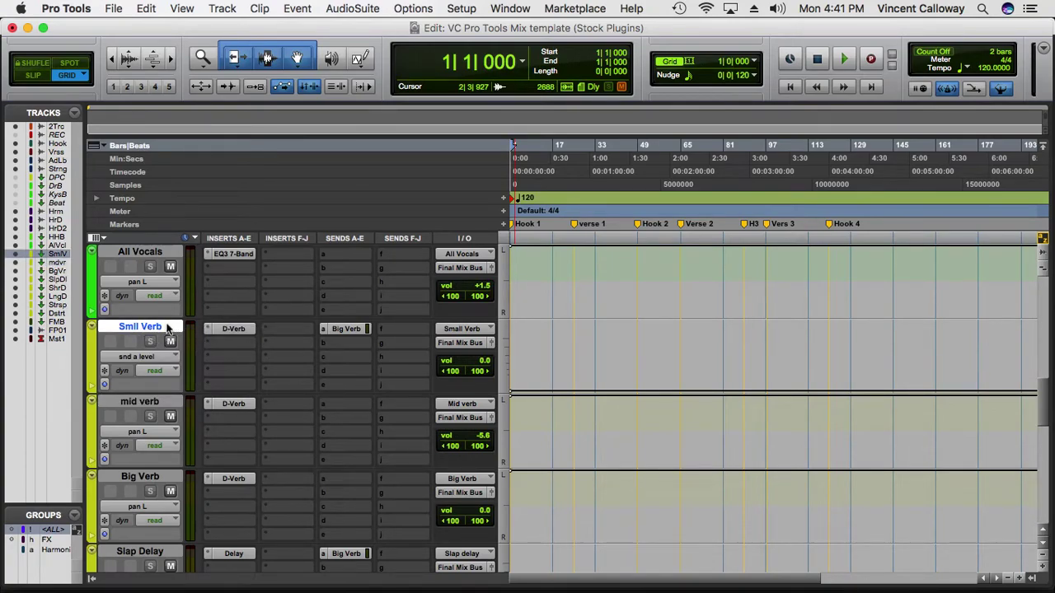
left_click(154, 402)
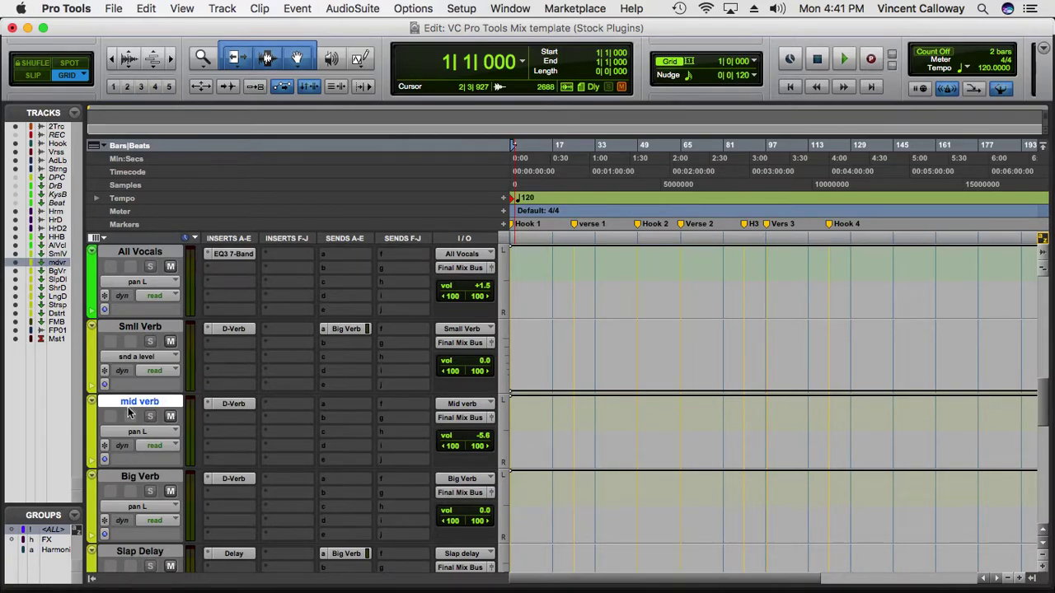
left_click(142, 478)
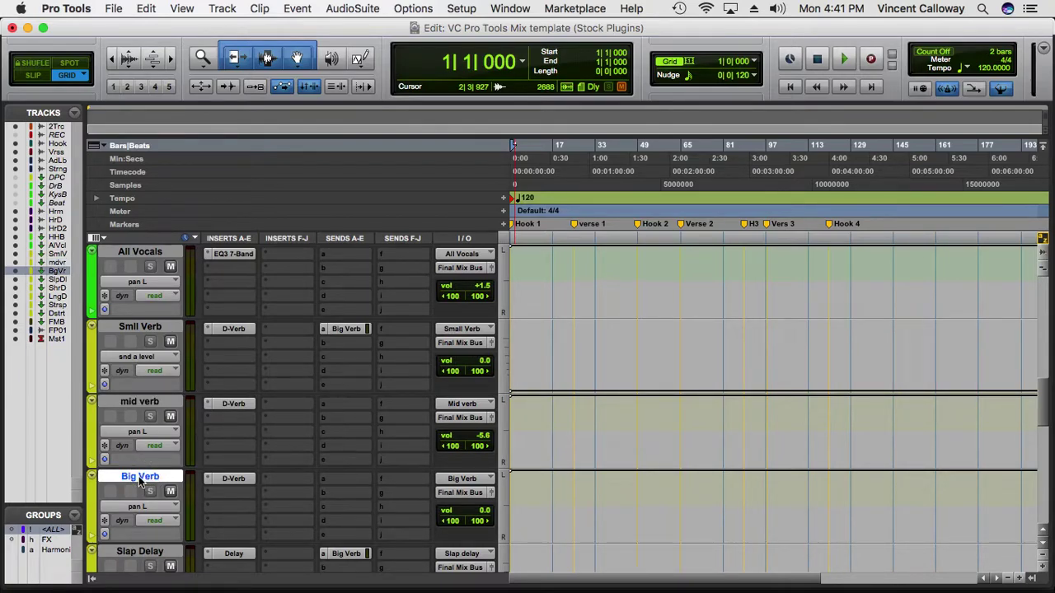
- Scroll past the Slap Delay aux to the session's end and select the Final Mix Bus track
scroll(140, 482, "down", 1)
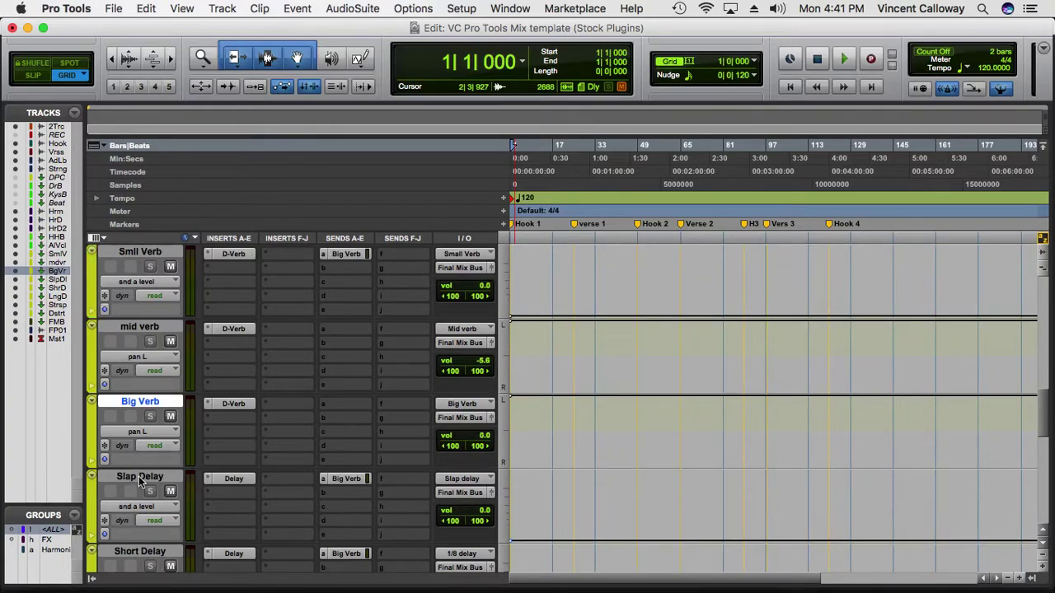
left_click(140, 478)
scroll(138, 482, "down", 1)
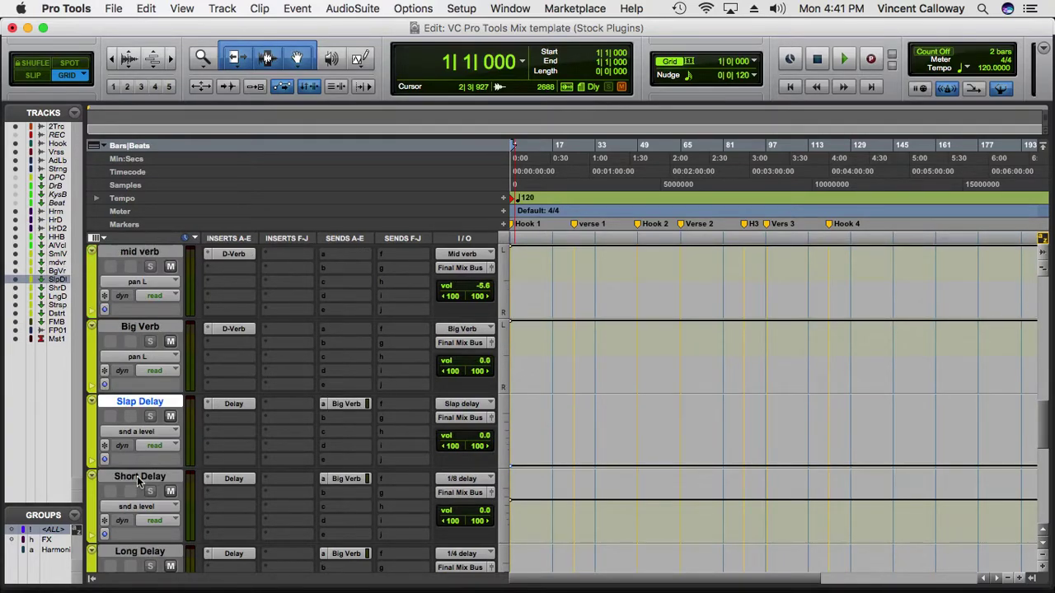
scroll(139, 482, "down", 1)
scroll(138, 482, "down", 1)
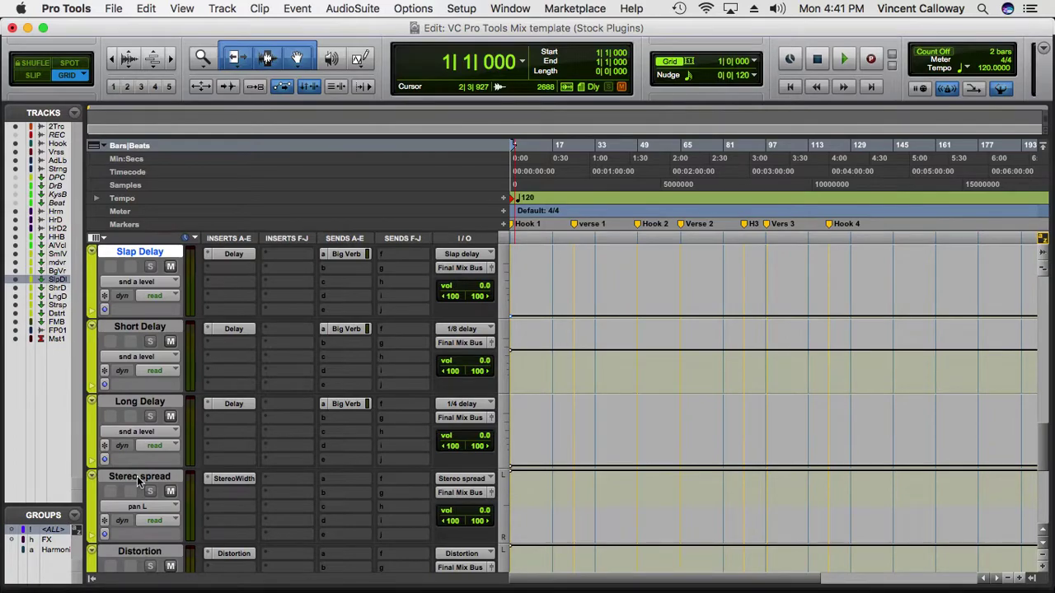
scroll(138, 482, "down", 1)
scroll(138, 482, "down", 1)
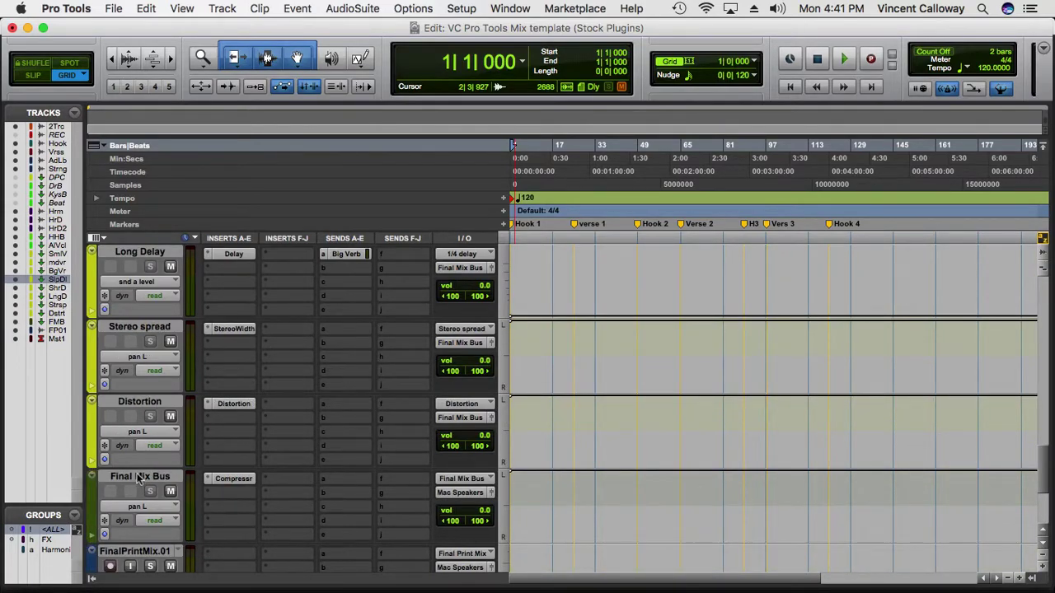
left_click(139, 477)
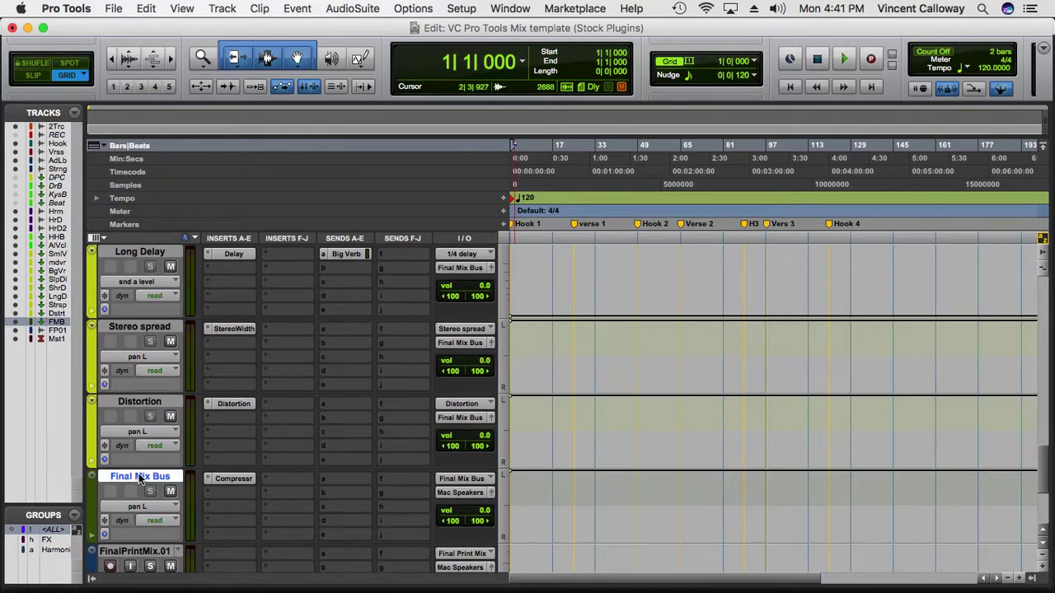
scroll(140, 480, "down", 1)
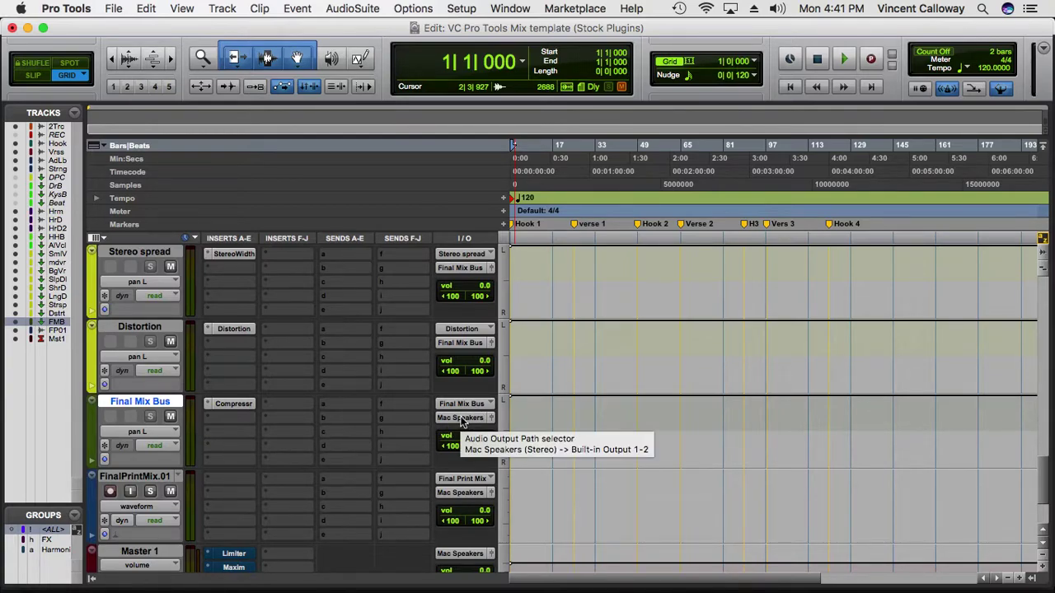
- Route the Final Mix Bus output to the Final Print Mix.01 (Stereo) track
left_click(131, 483)
left_click(451, 418)
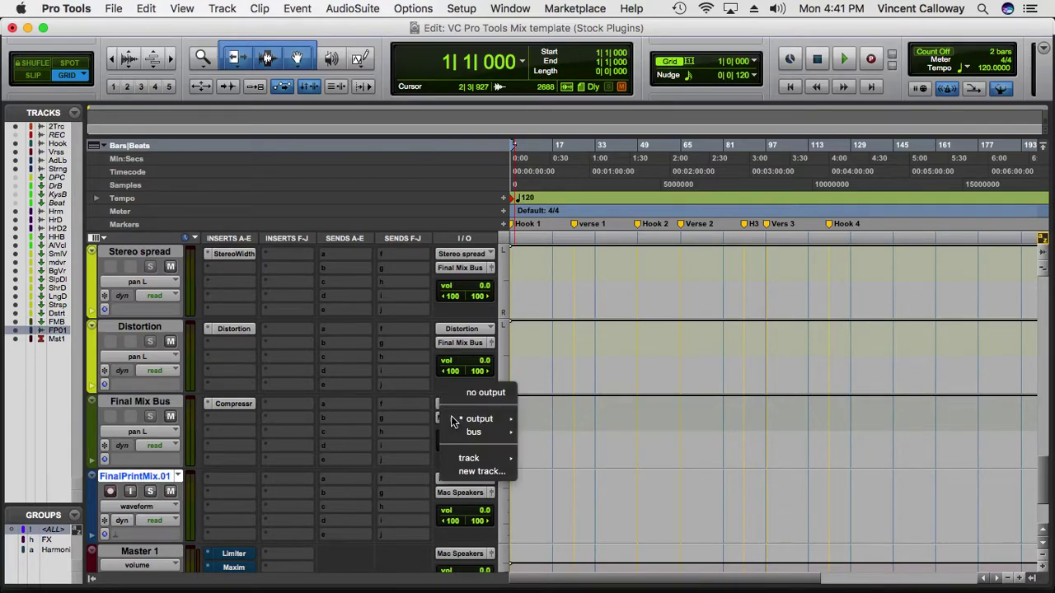
mouse_move(468, 458)
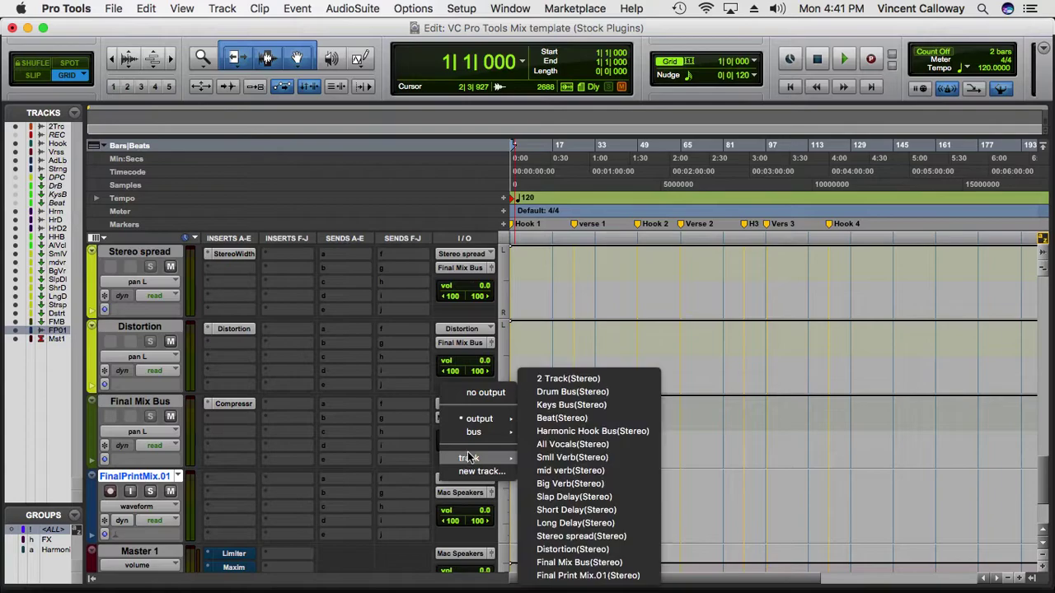
left_click(538, 576)
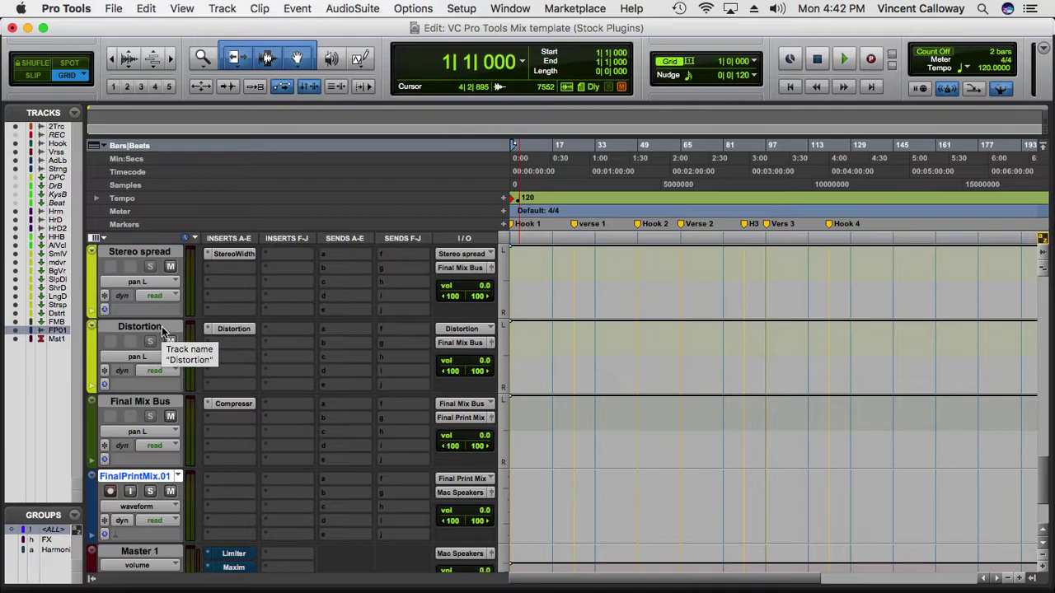
- Confirm Final Mix Bus still outputs to Final Print Mix, then select the Master 1 track
scroll(134, 481, "down", 3)
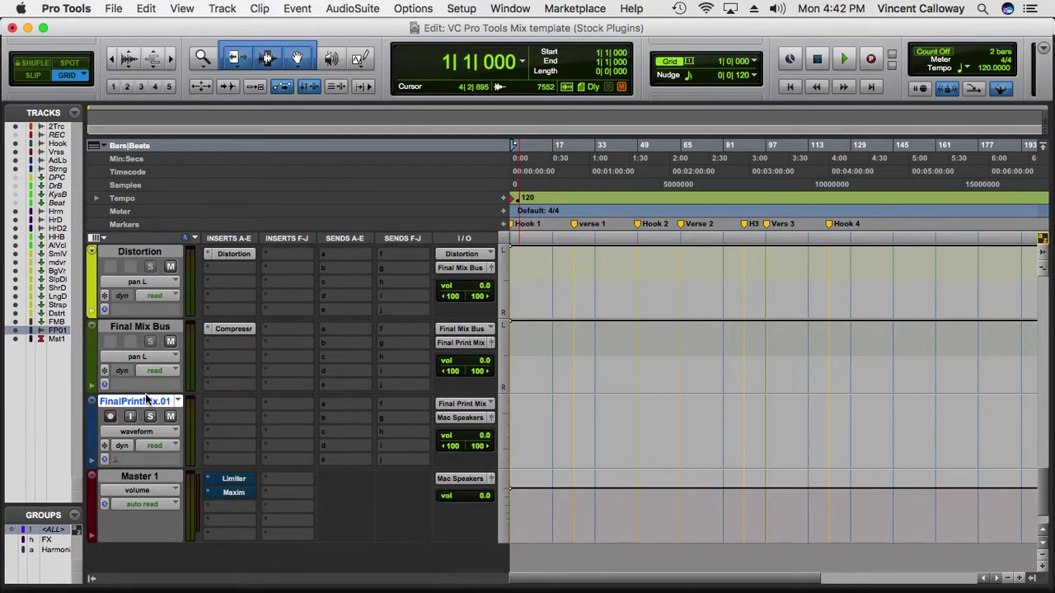
left_click(158, 330)
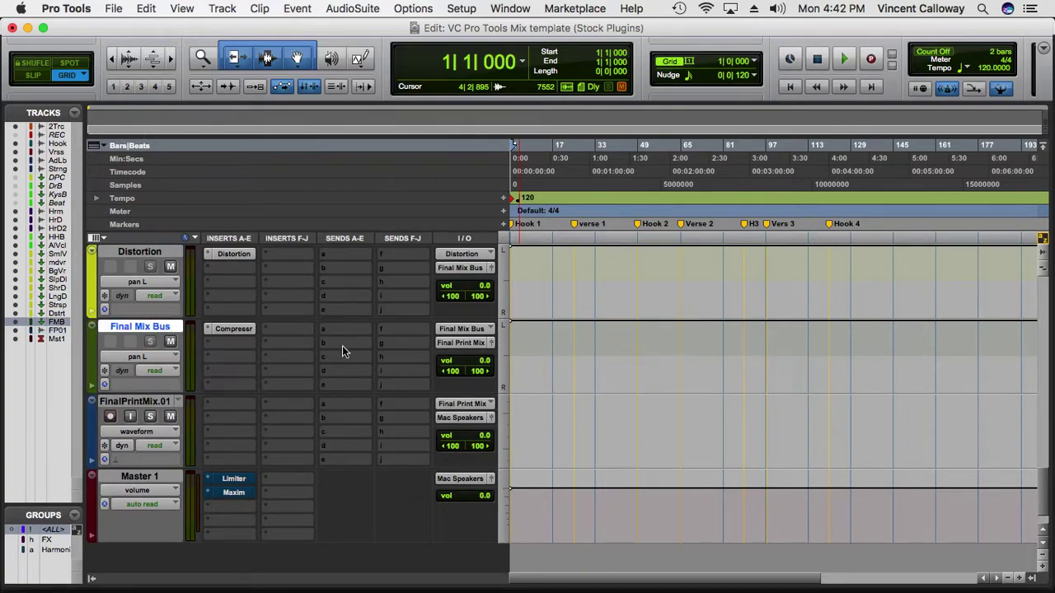
left_click(482, 343)
left_click(153, 317)
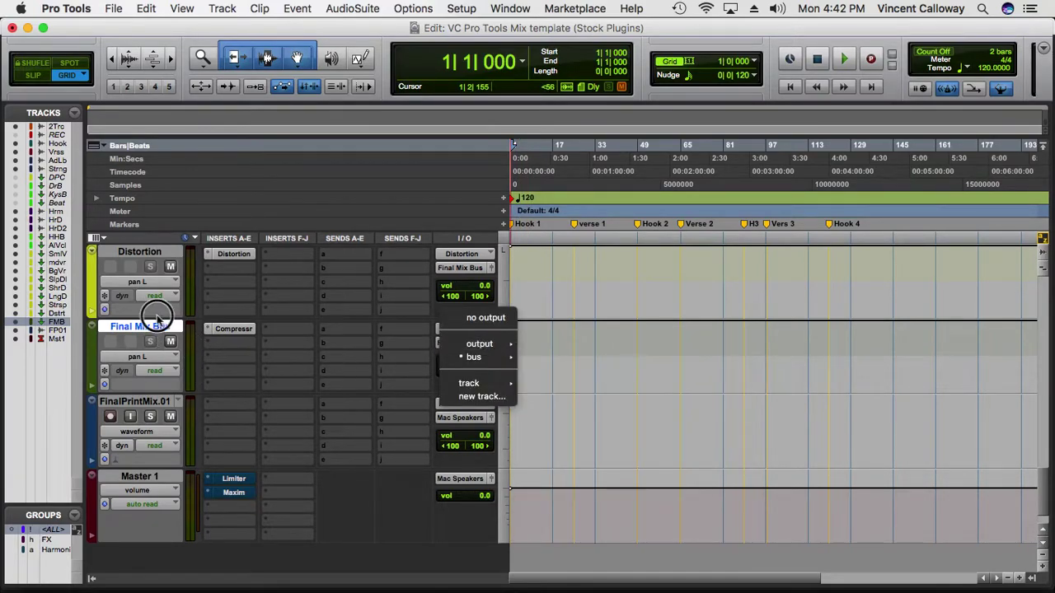
left_click(154, 478)
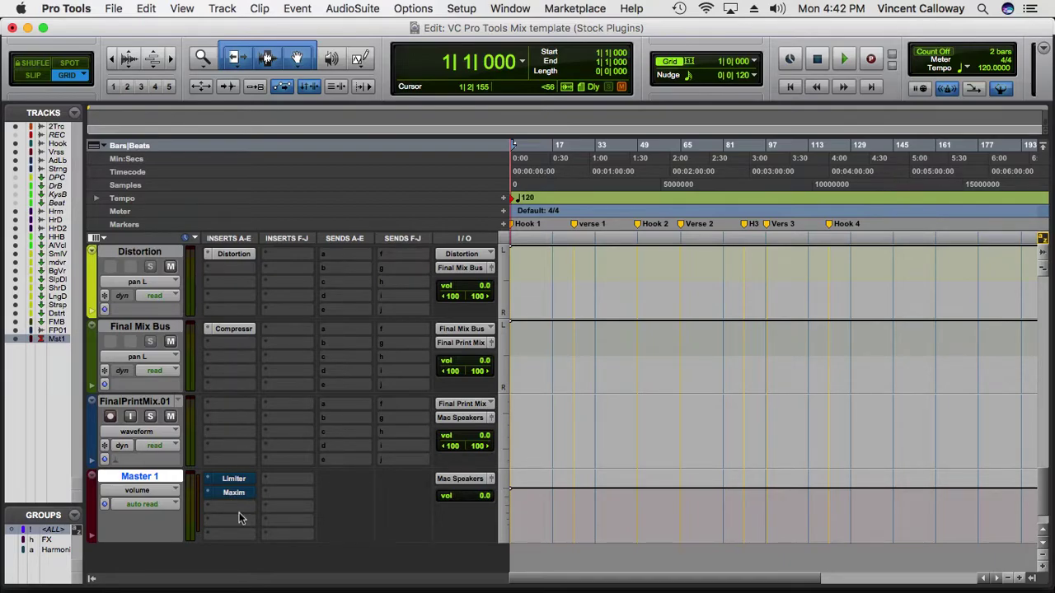
- Inspect Master 1's Limiter and Maxim plug-ins, then scroll back up to the vocal tracks
left_click(228, 482)
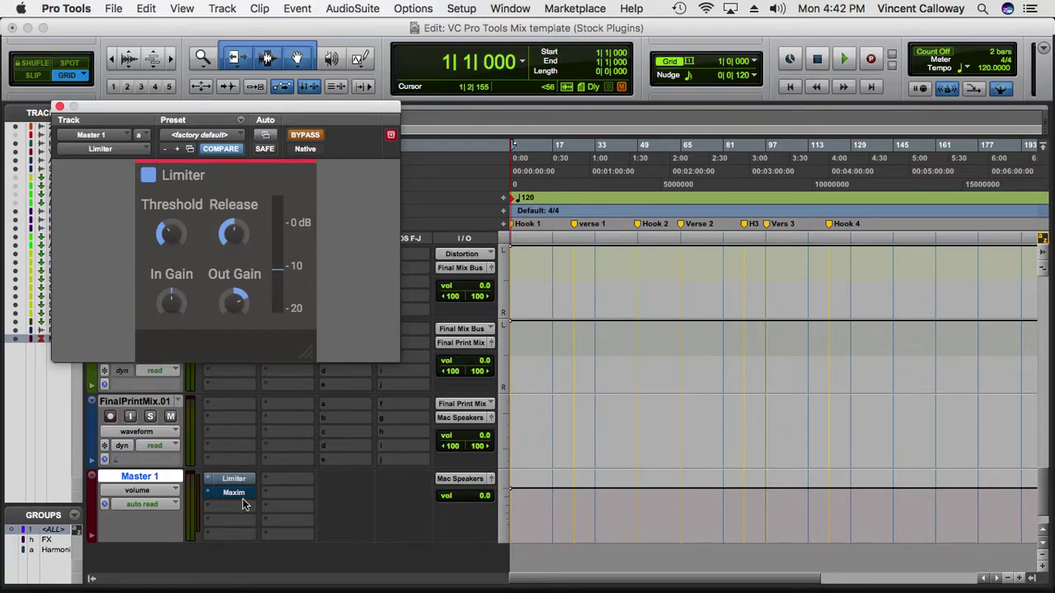
left_click(239, 497)
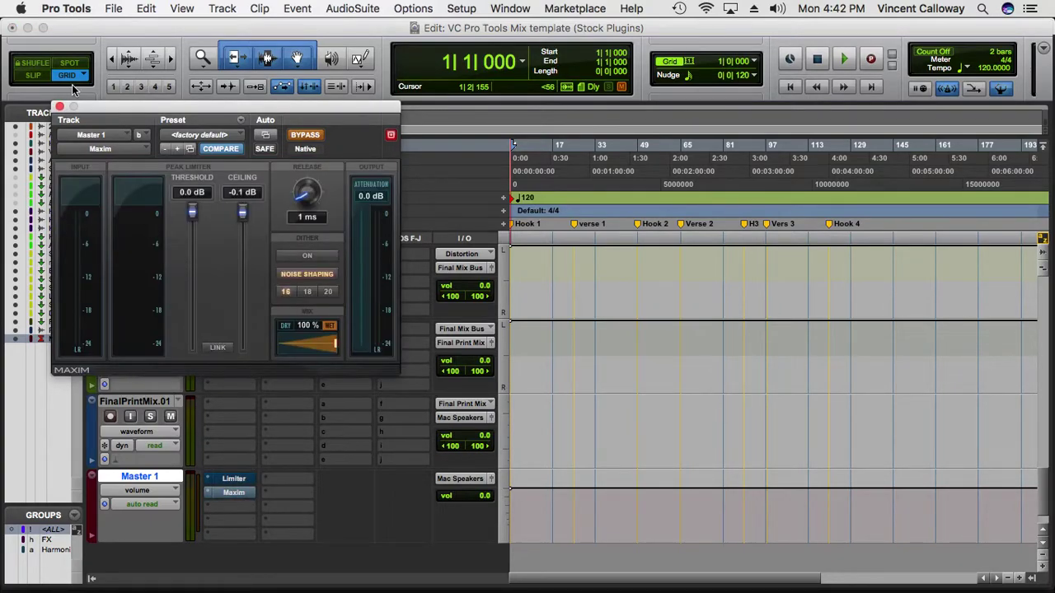
left_click(60, 108)
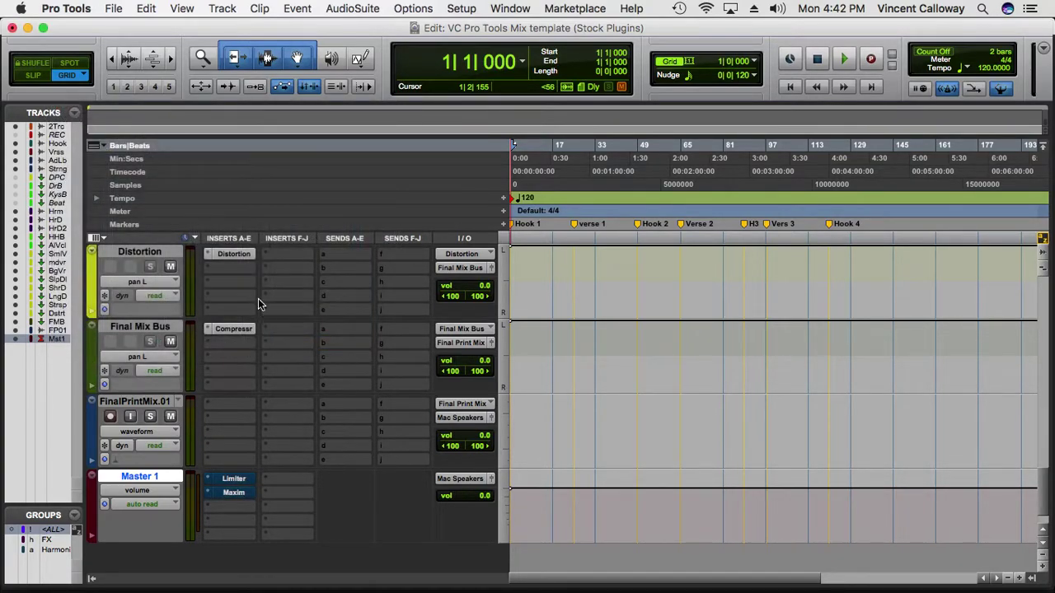
scroll(258, 295, "up", 20)
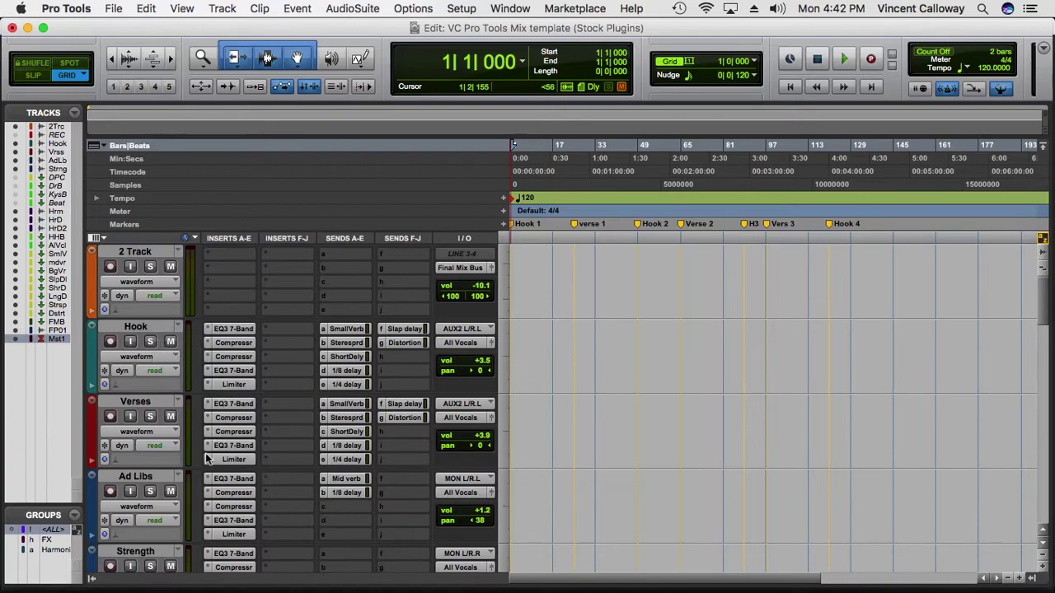
left_click(234, 330)
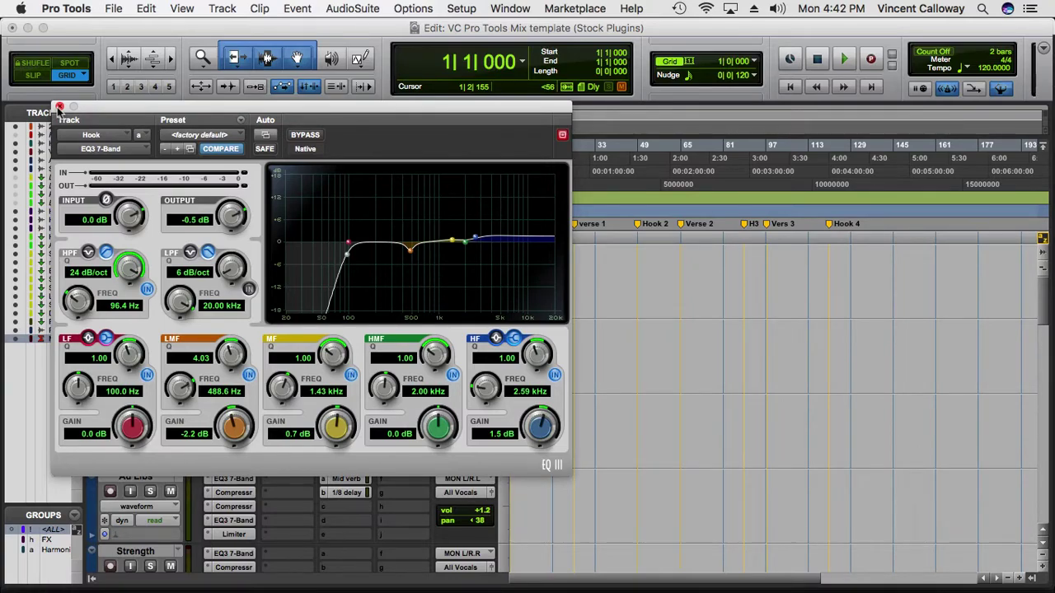
left_click(60, 107)
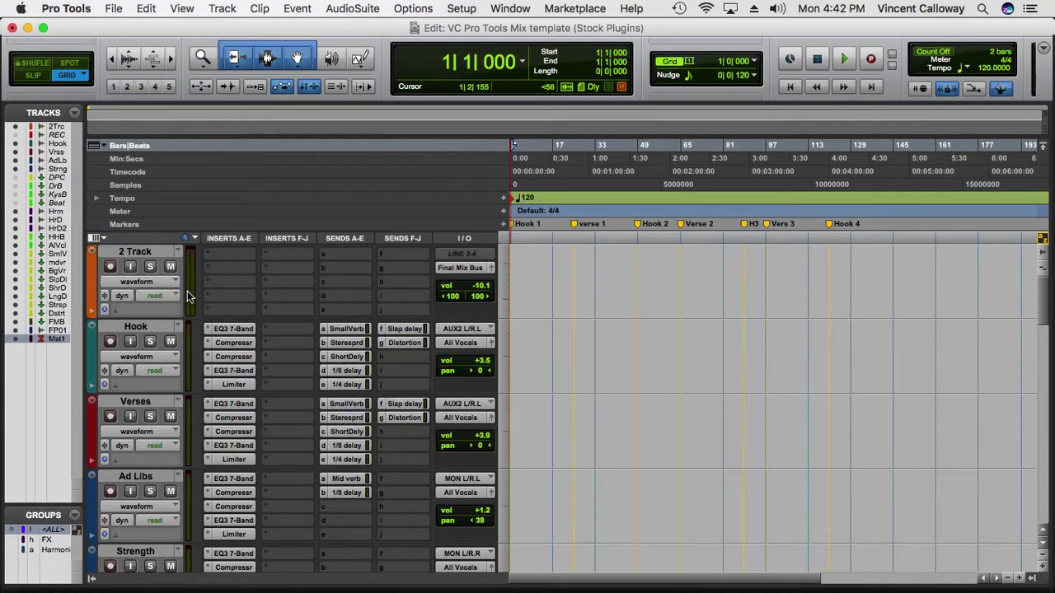
left_click(238, 344)
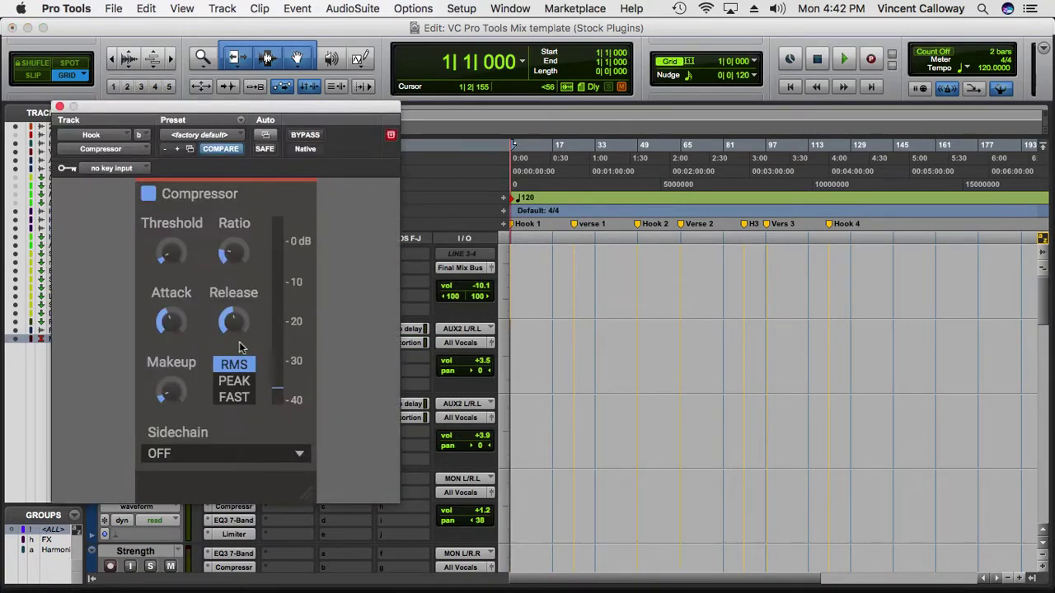
left_click(59, 107)
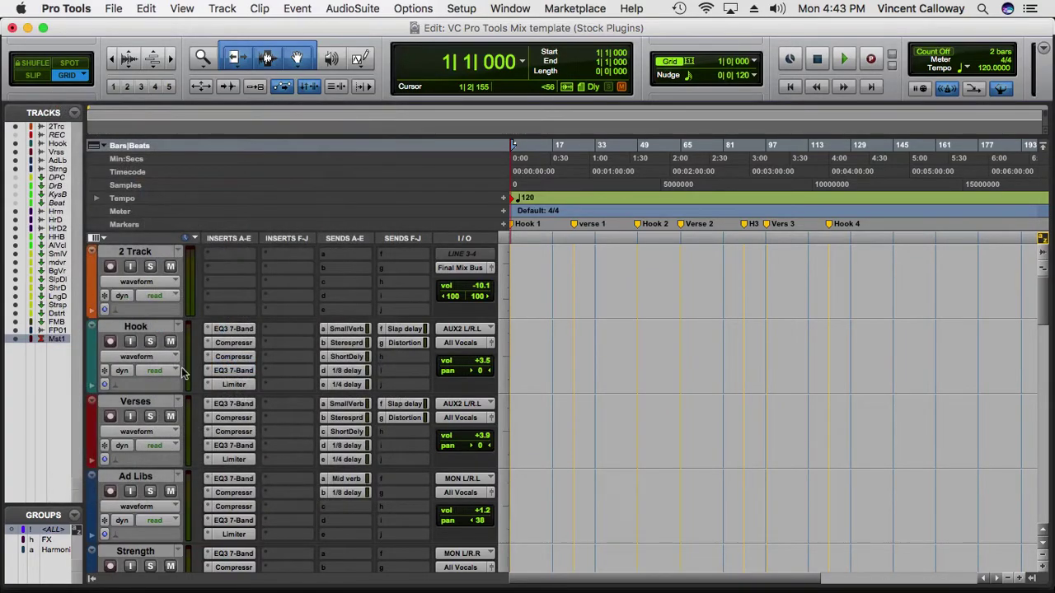
left_click(232, 357)
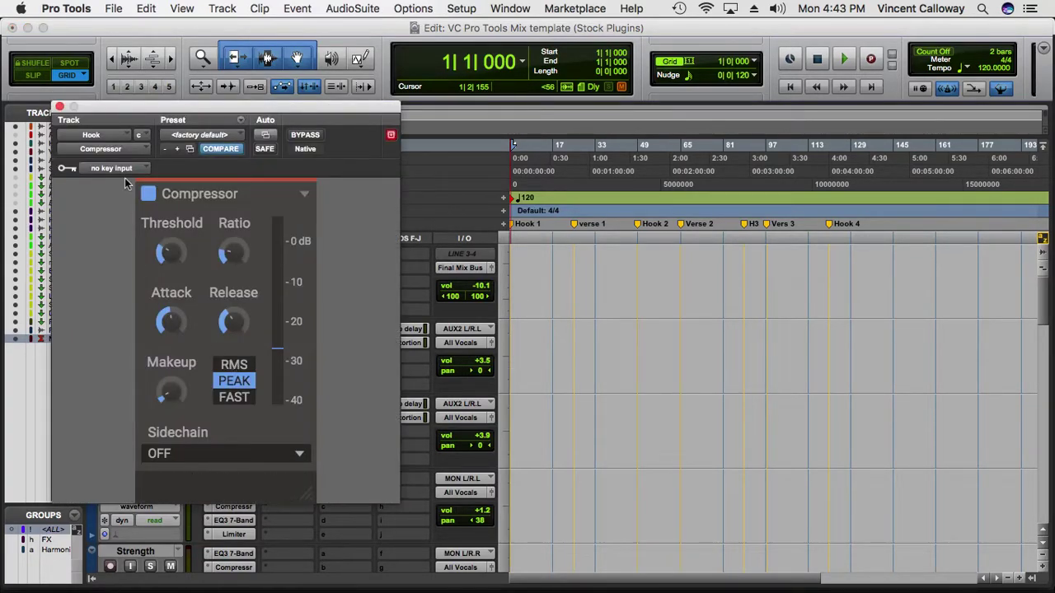
left_click(60, 108)
left_click(235, 370)
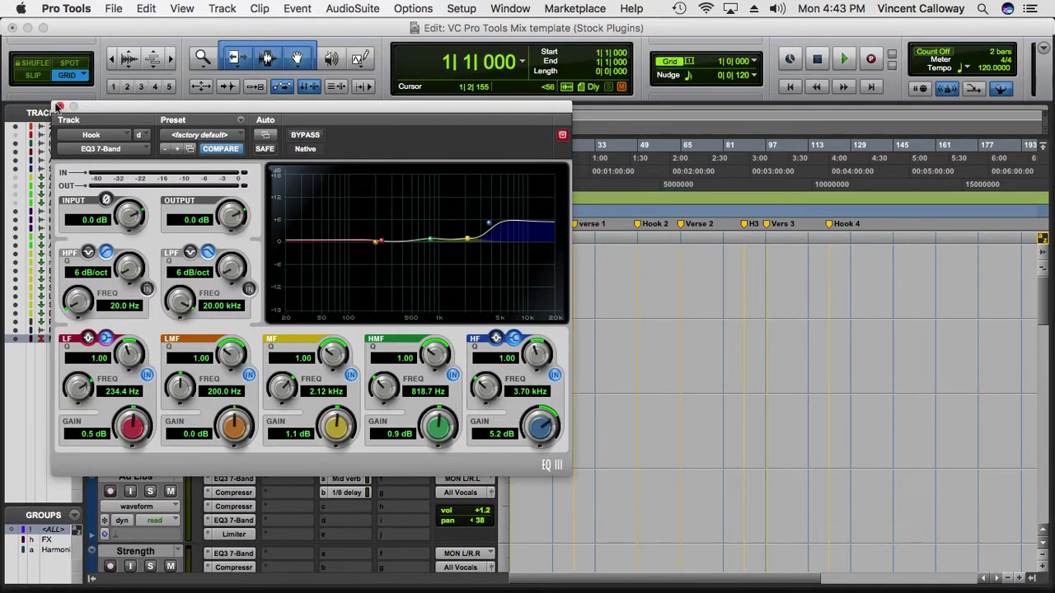
left_click(60, 108)
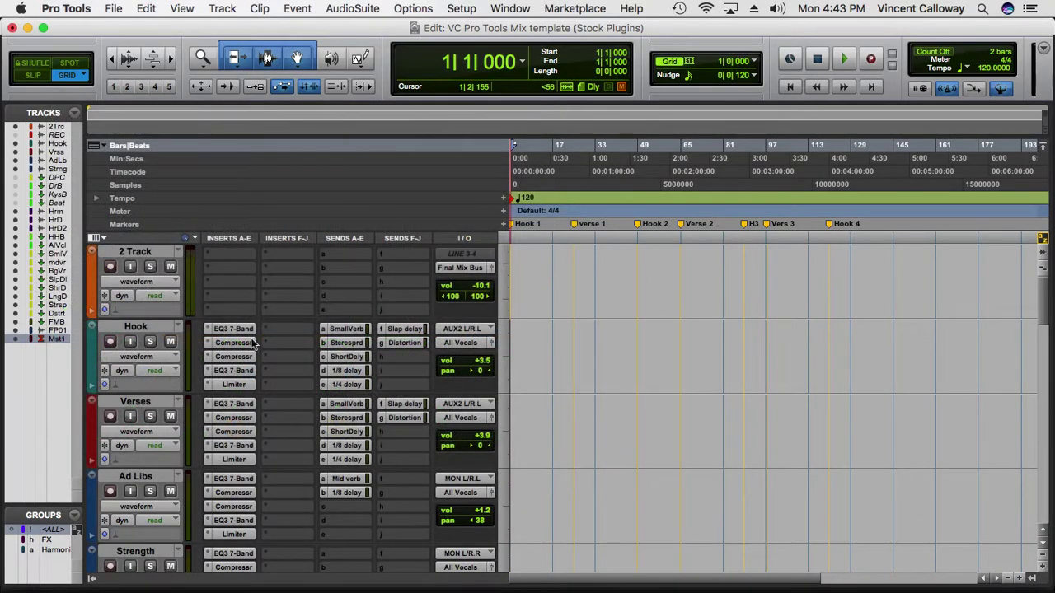
left_click(233, 385)
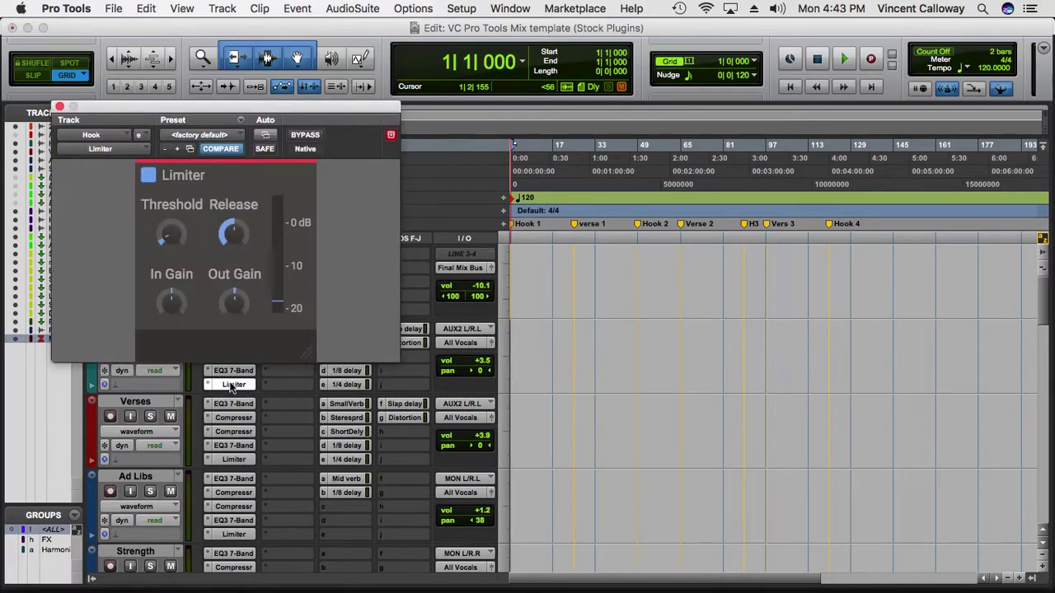
left_click(60, 108)
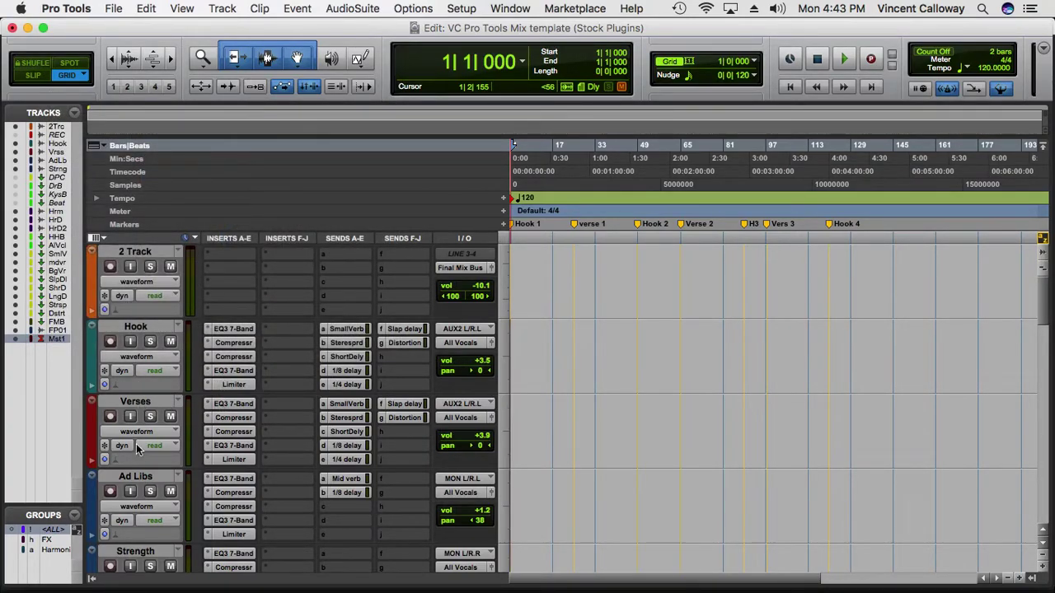
- Step through Hook's Small Verb, Stereo spread and Short Delay sends, ending on 1/8 delay at -32.2
left_click(354, 330)
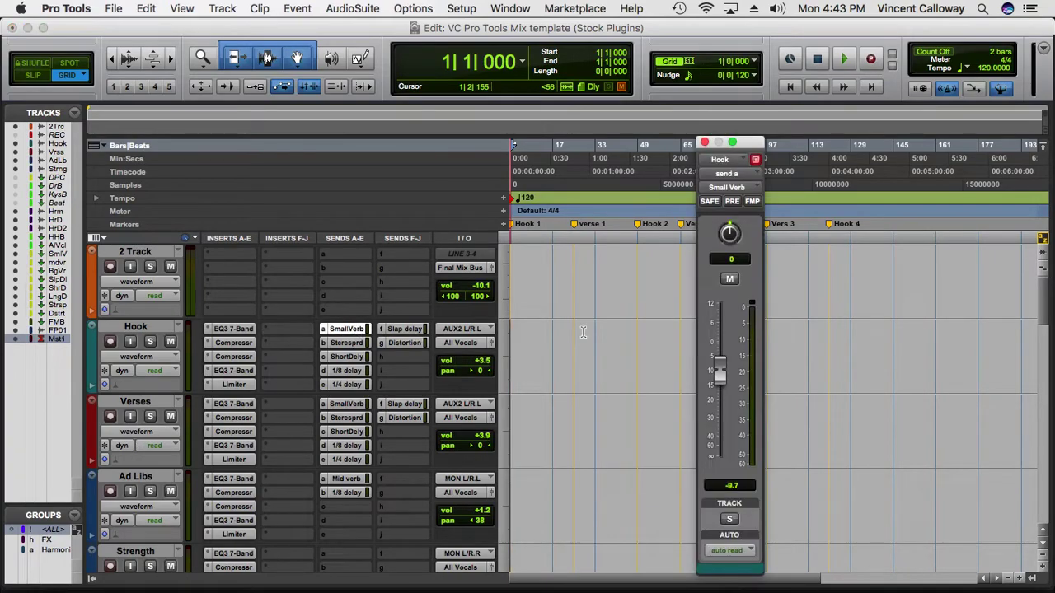
left_click(346, 342)
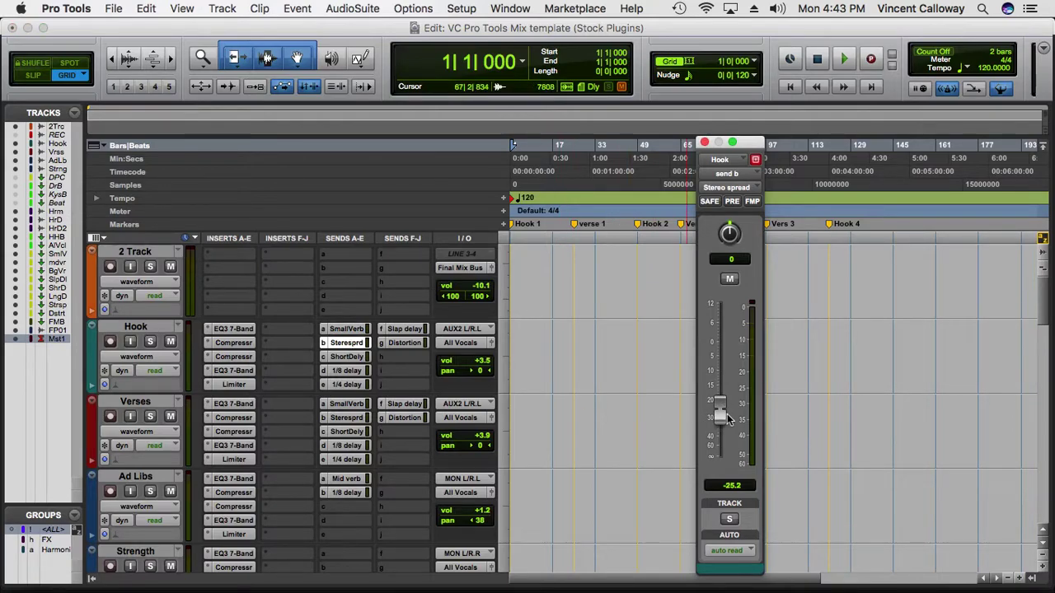
left_click(347, 357)
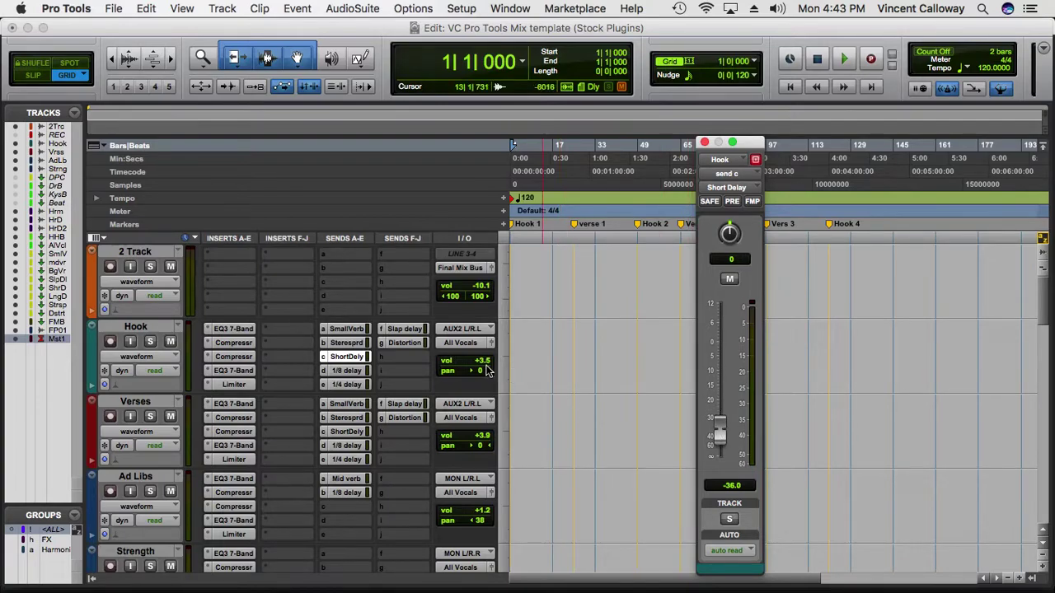
left_click(352, 331)
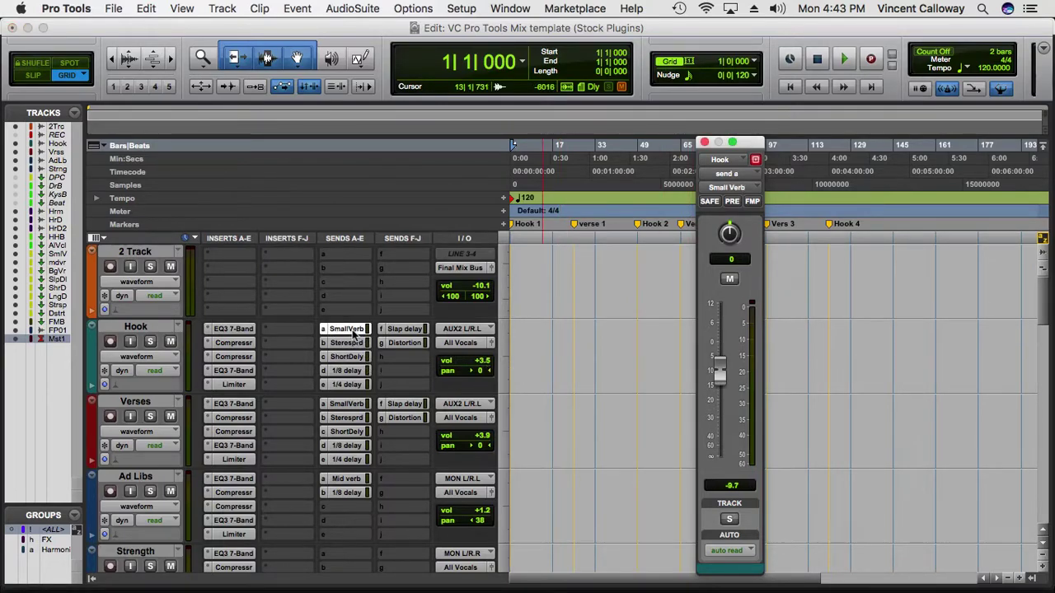
left_click(342, 343)
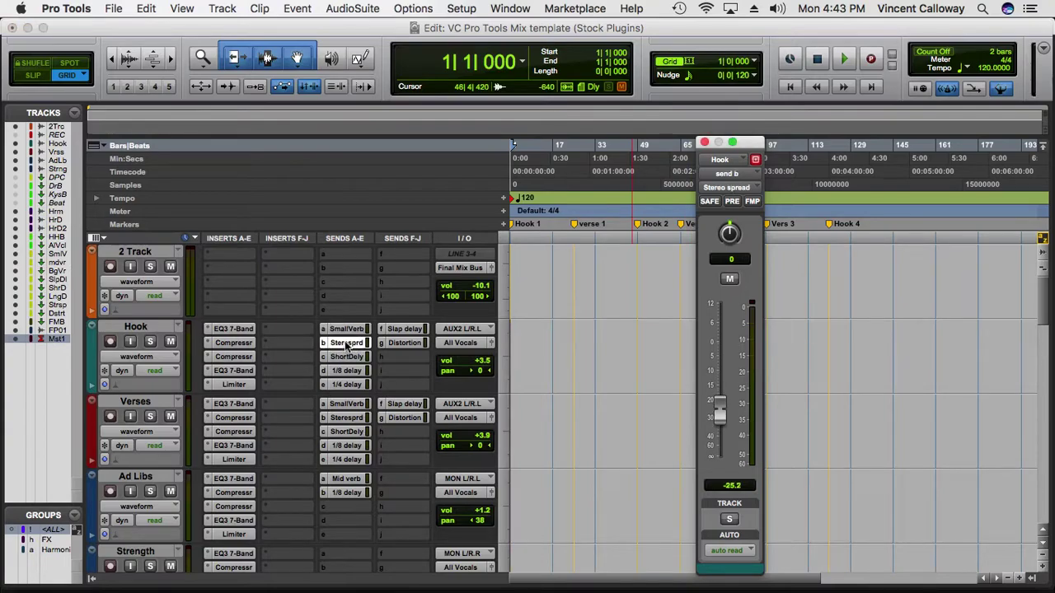
left_click(353, 357)
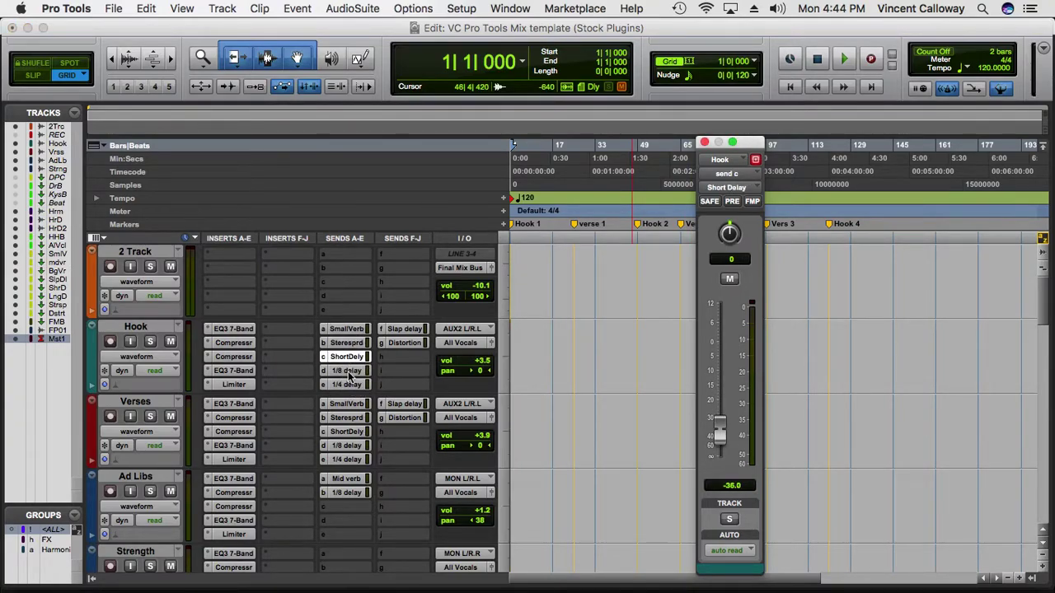
left_click(351, 371)
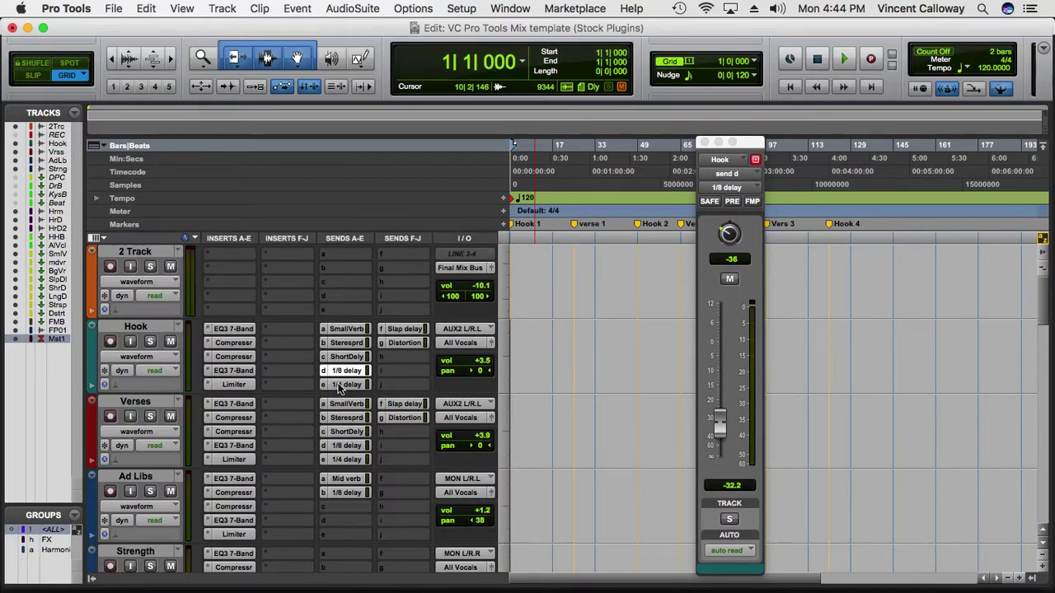
- Show Hook's 1/4 delay, Slap delay and Distortion (-28.9) sends, then select the Verses track
left_click(342, 384)
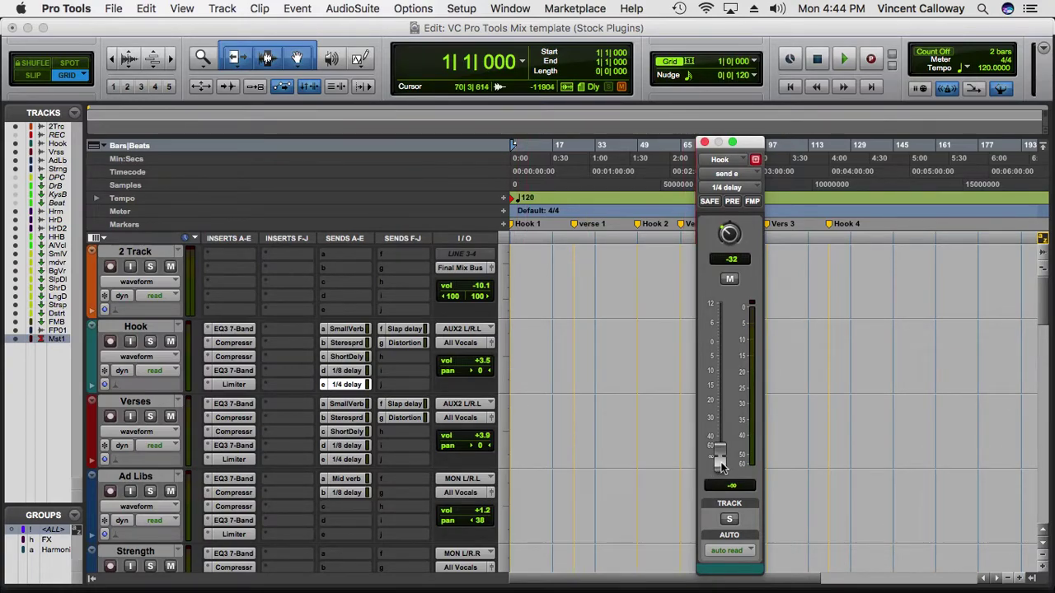
left_click(404, 330)
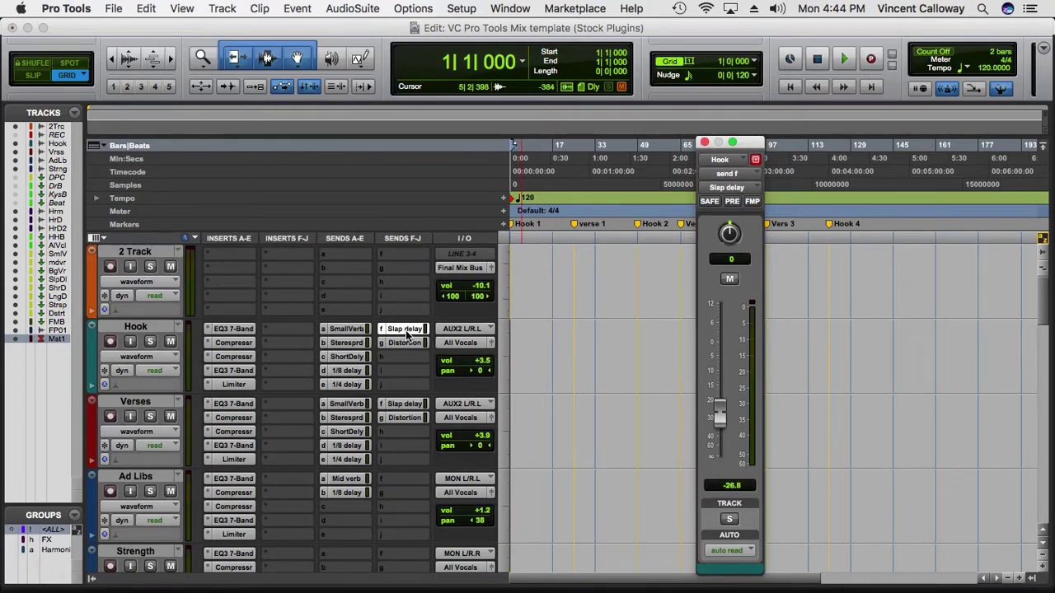
left_click(403, 344)
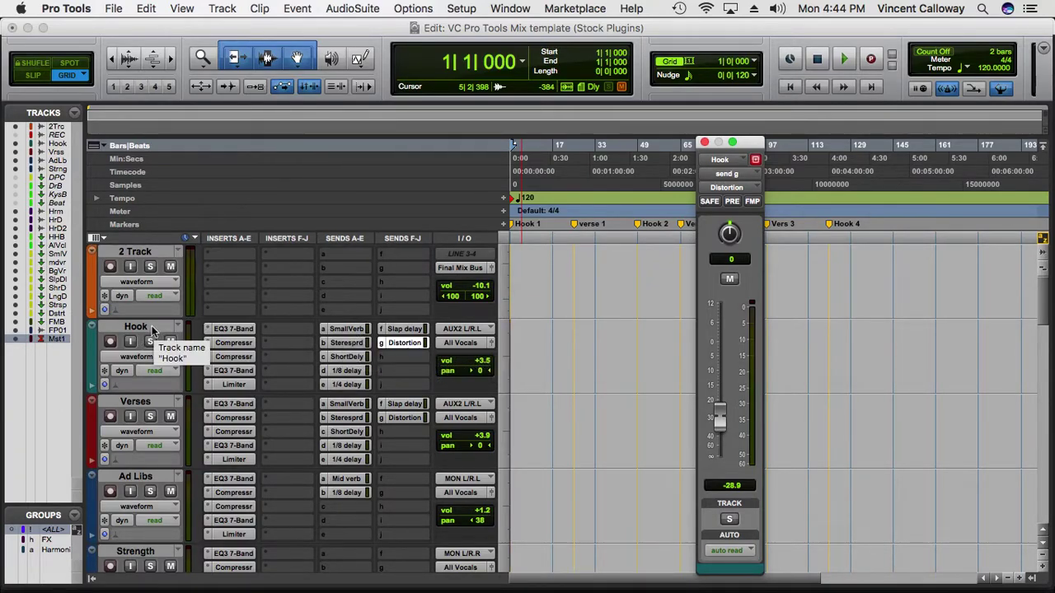
left_click(151, 330)
left_click(149, 402)
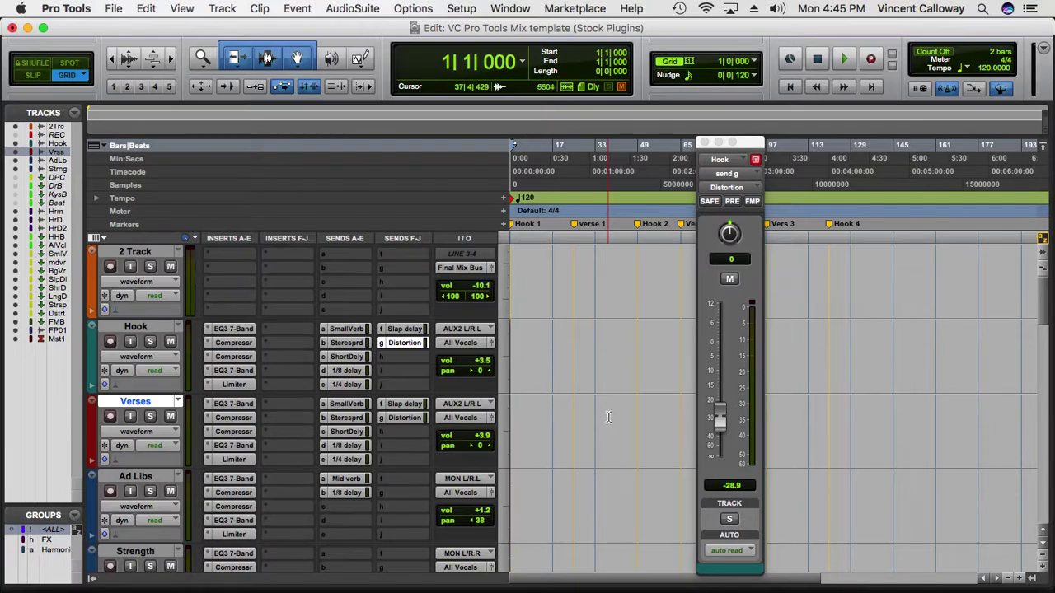
right_click(152, 402)
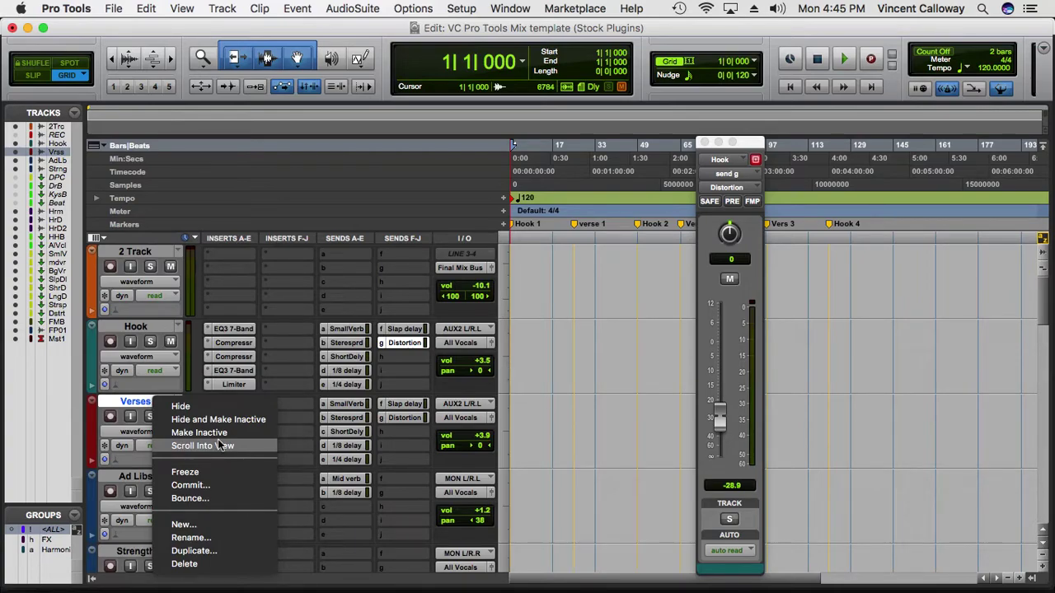
left_click(188, 538)
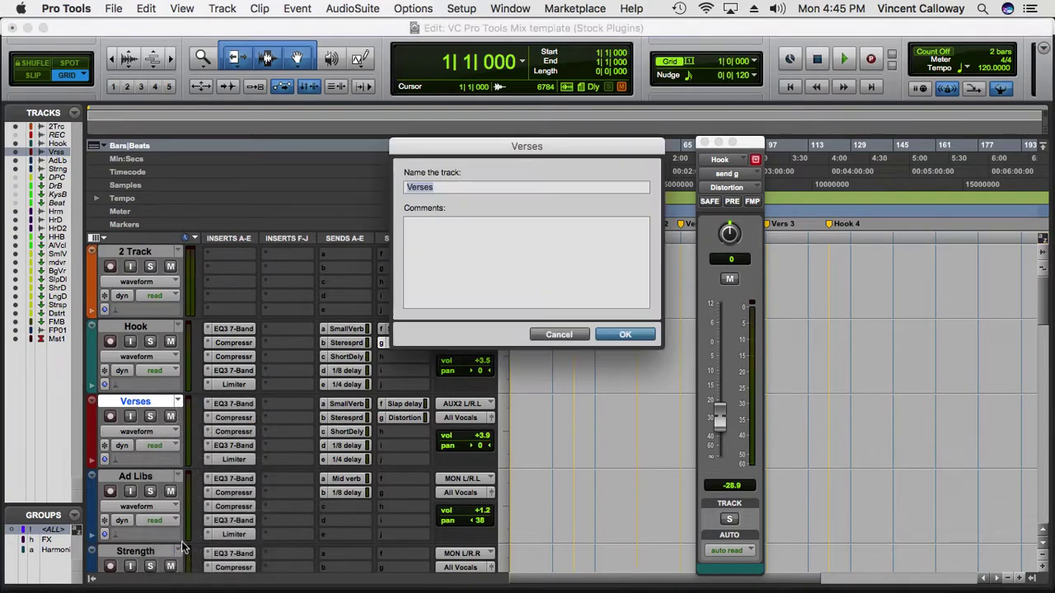
left_click(651, 334)
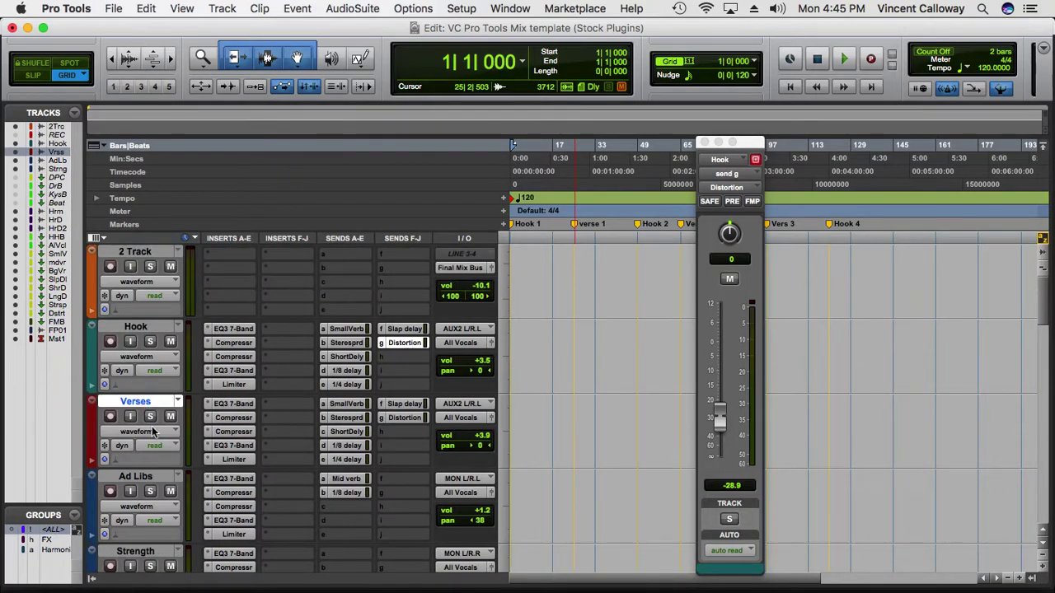
scroll(153, 414, "down", 15)
scroll(152, 415, "down", 5)
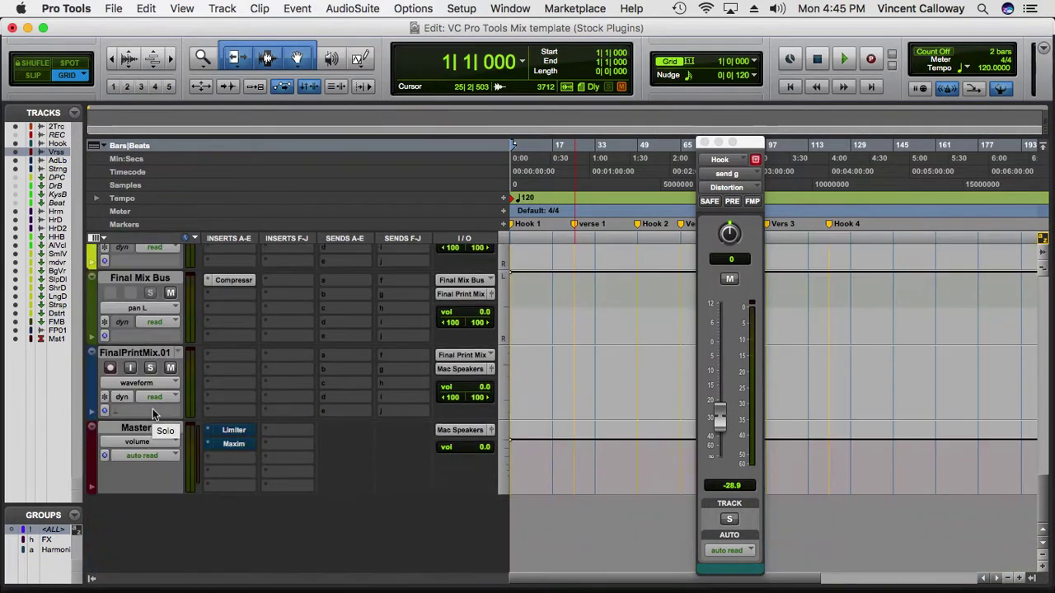
scroll(153, 414, "up", 15)
scroll(138, 409, "up", 6)
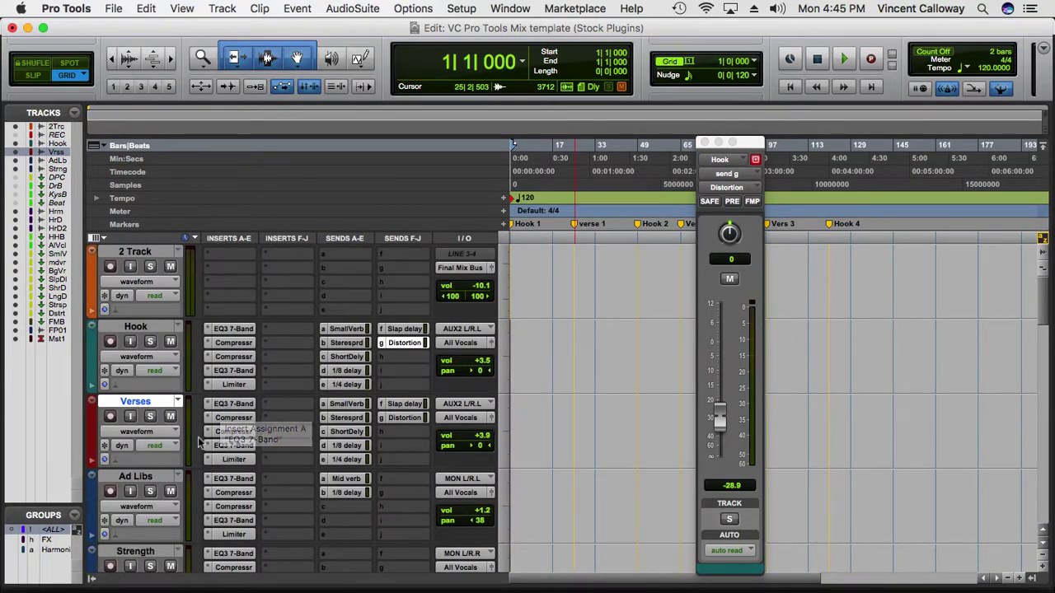
scroll(155, 456, "down", 6)
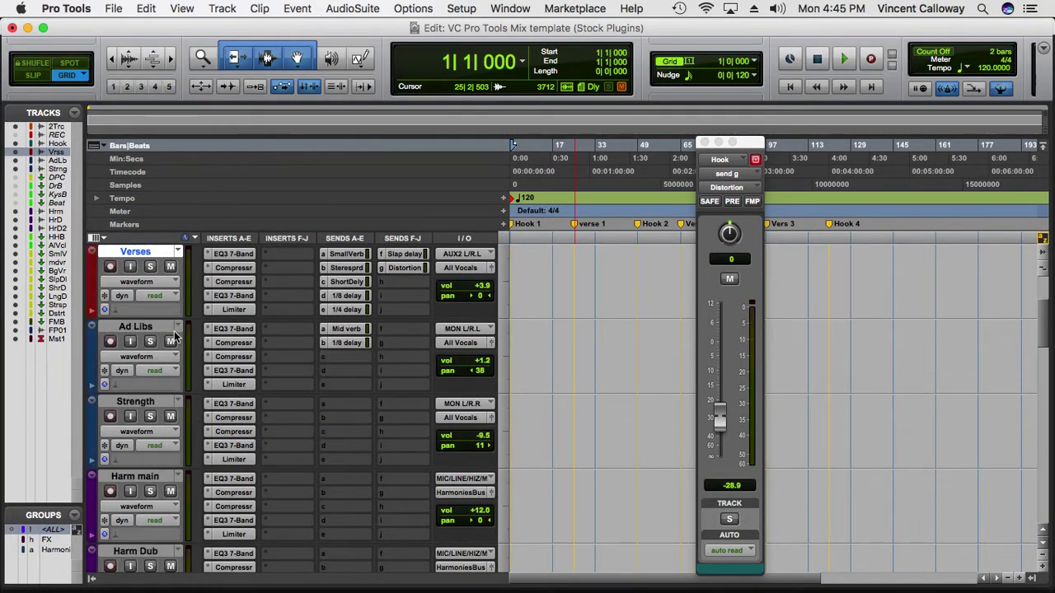
left_click(142, 327)
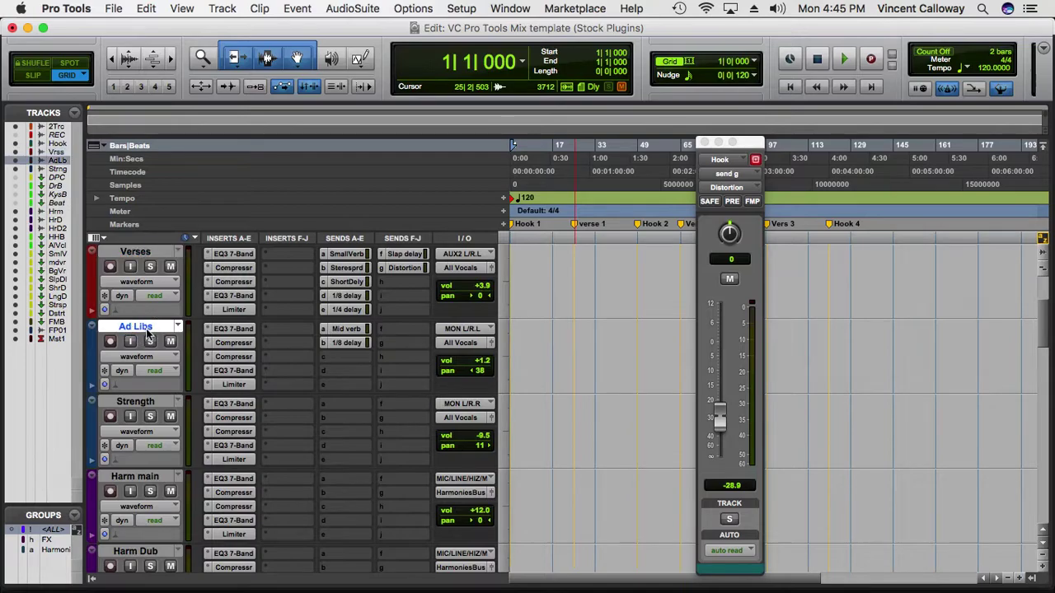
- Review each Ad Libs insert: EQ3 7-Band, two Compressors and a second EQ3 7-Band
left_click(235, 329)
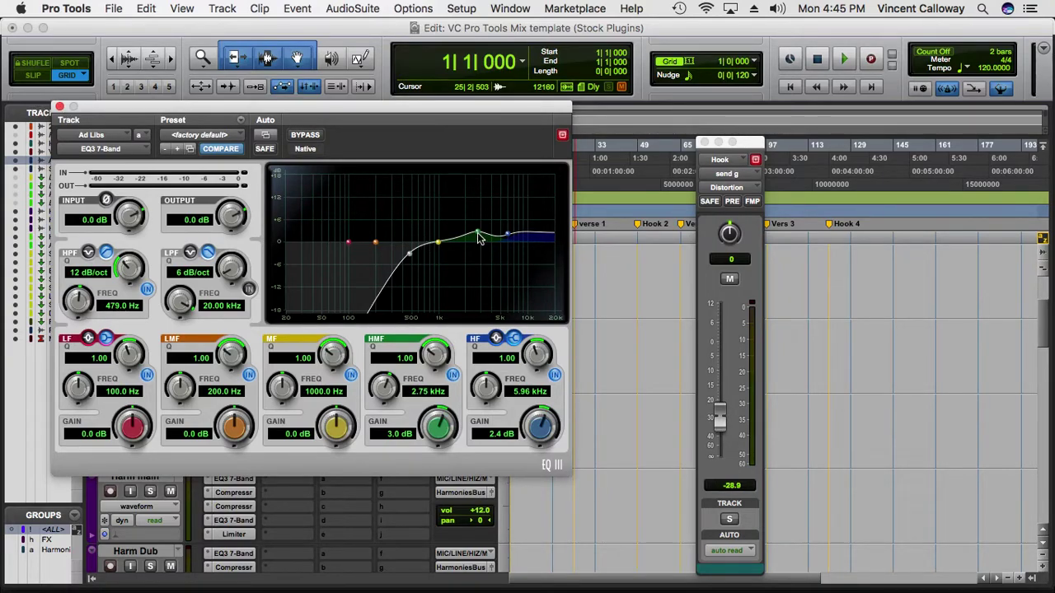
left_click(60, 108)
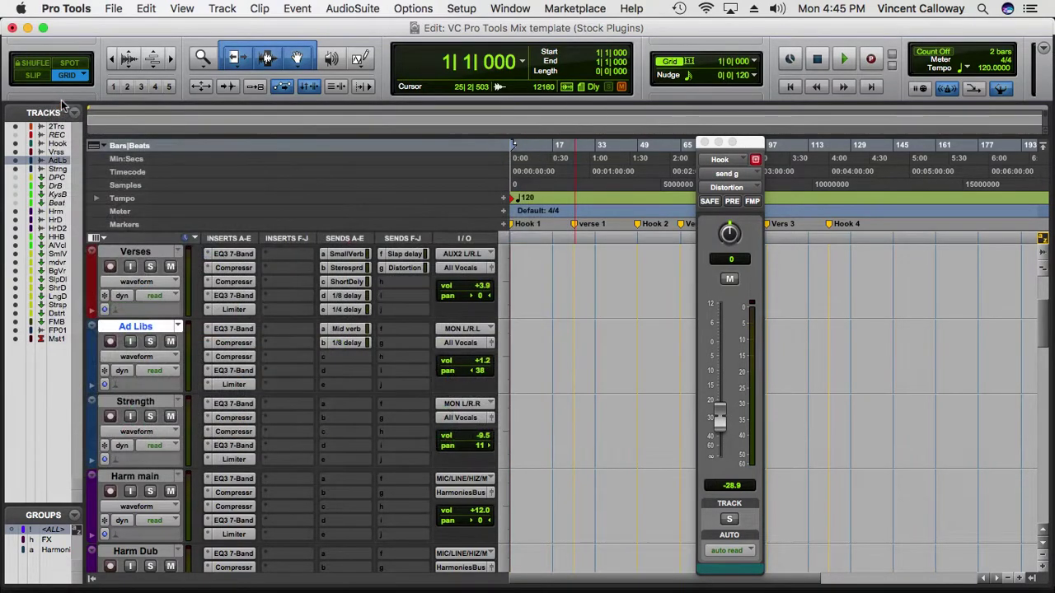
left_click(221, 342)
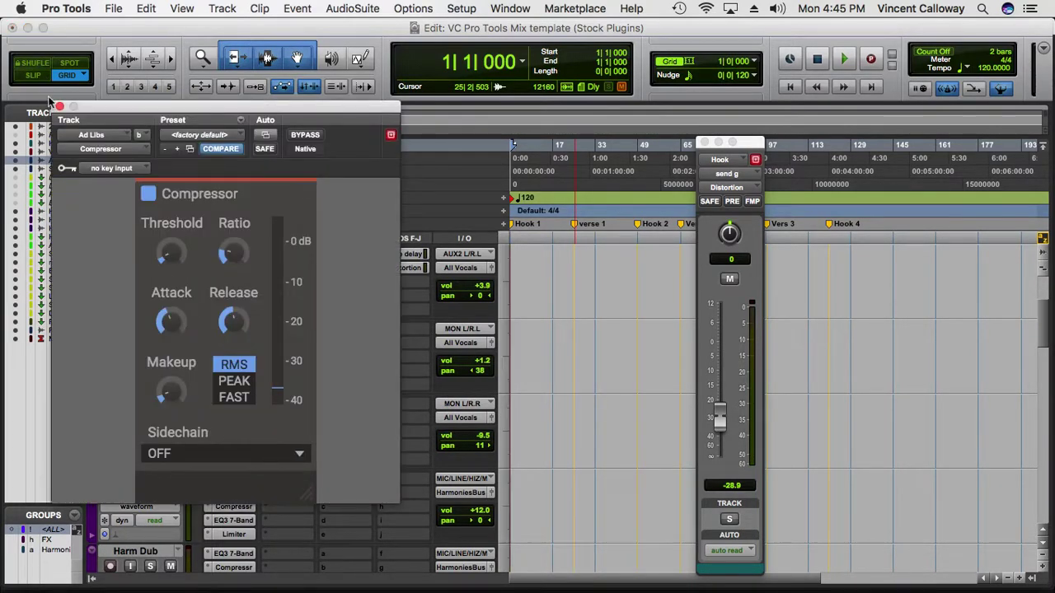
left_click(59, 108)
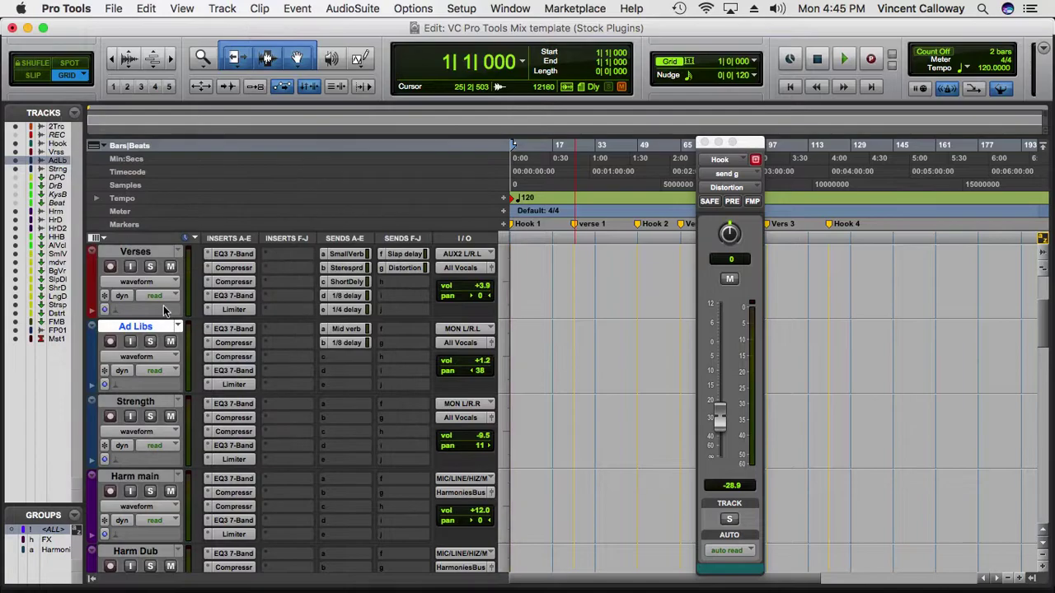
left_click(224, 358)
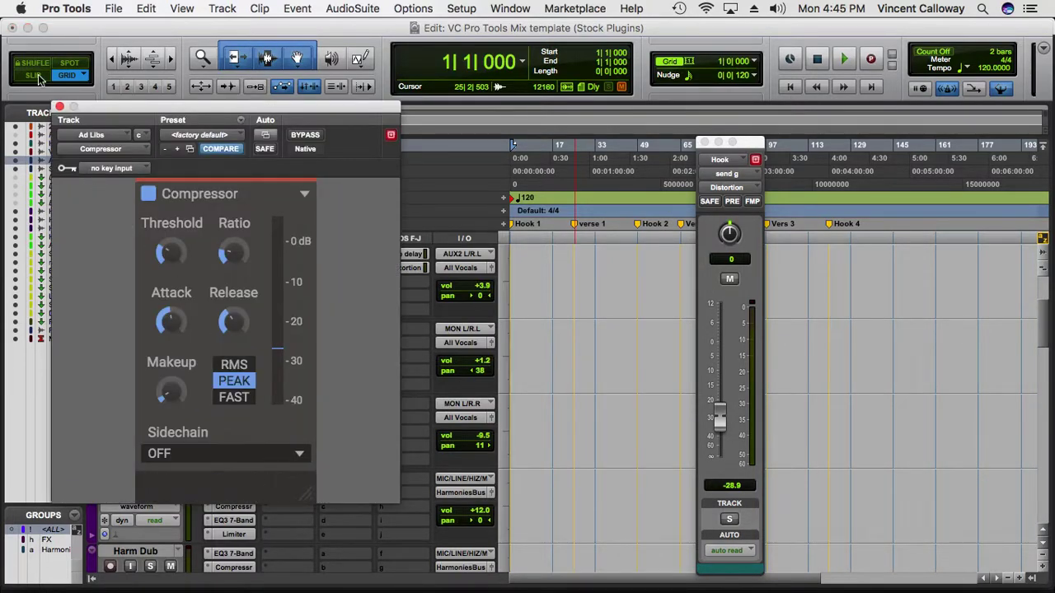
left_click(59, 108)
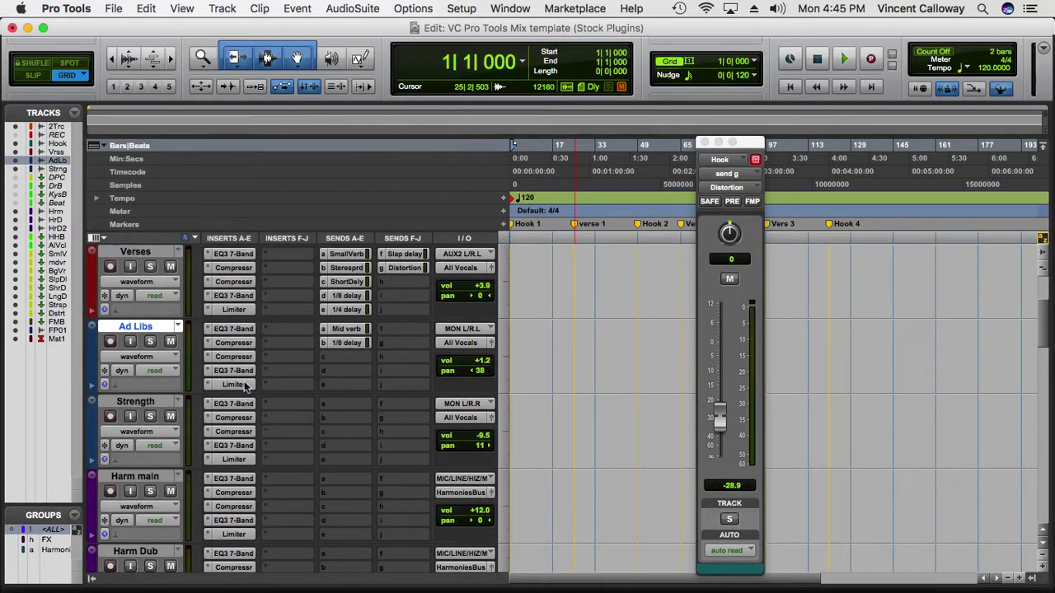
left_click(236, 374)
left_click(60, 106)
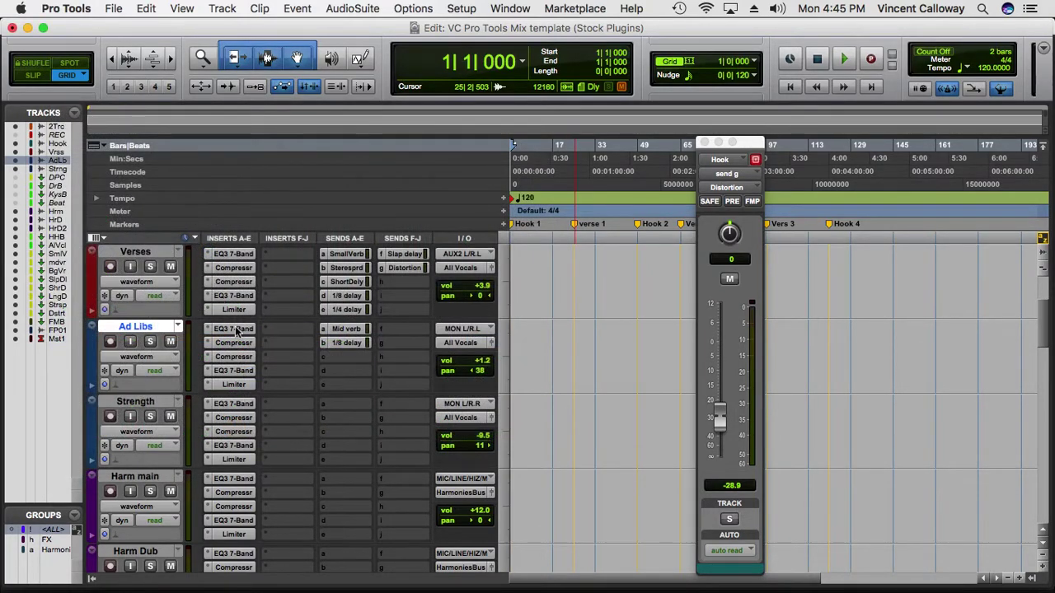
- Show the Ad Libs Mid verb (-13.1) and 1/8 delay (-28.9) sends, then select the Strength track
left_click(346, 329)
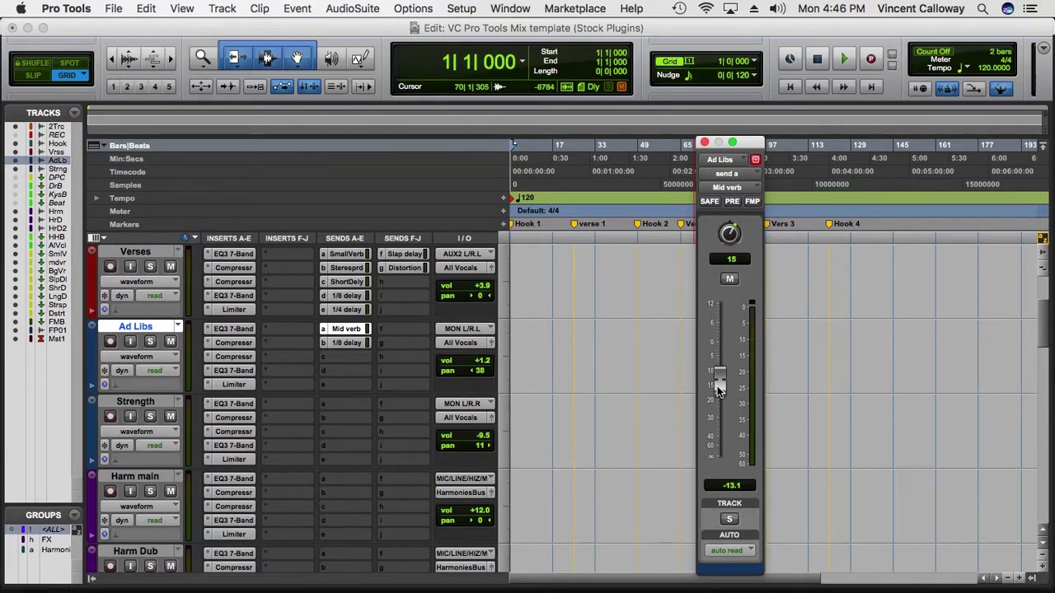
left_click(334, 344)
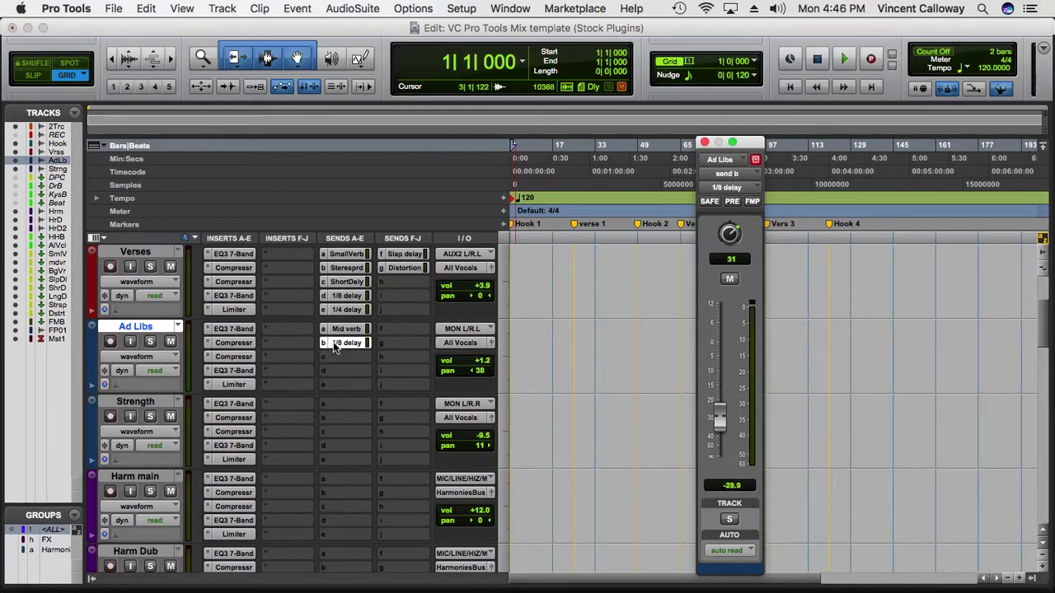
left_click(160, 404)
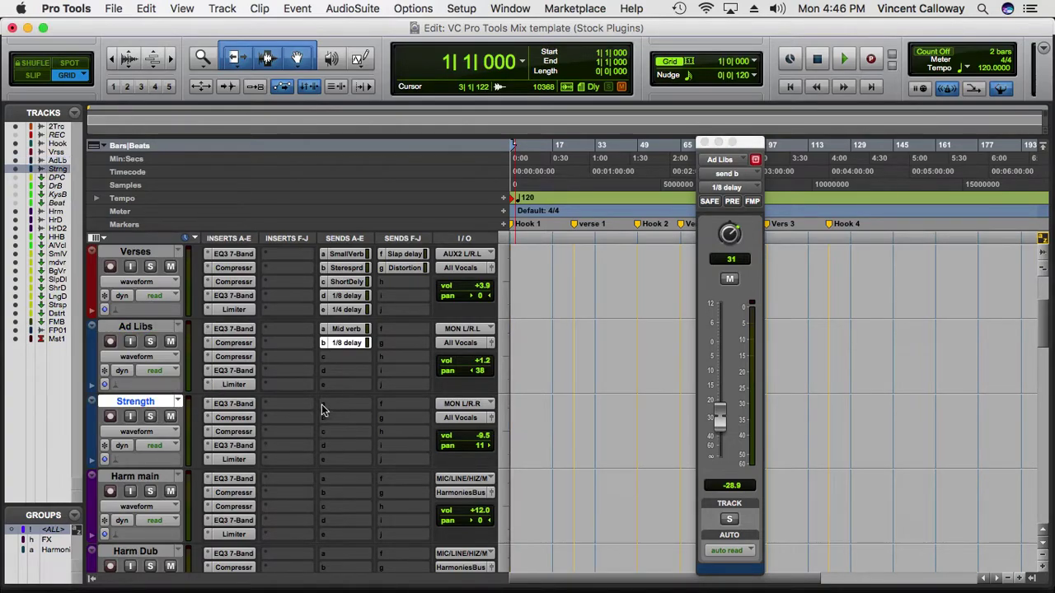
left_click(237, 403)
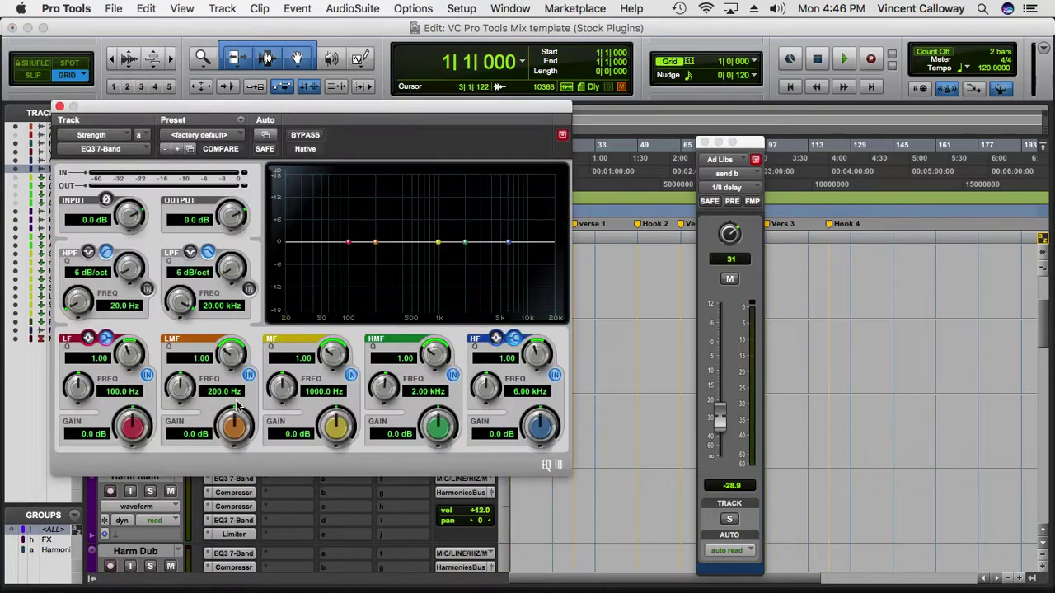
left_click(59, 107)
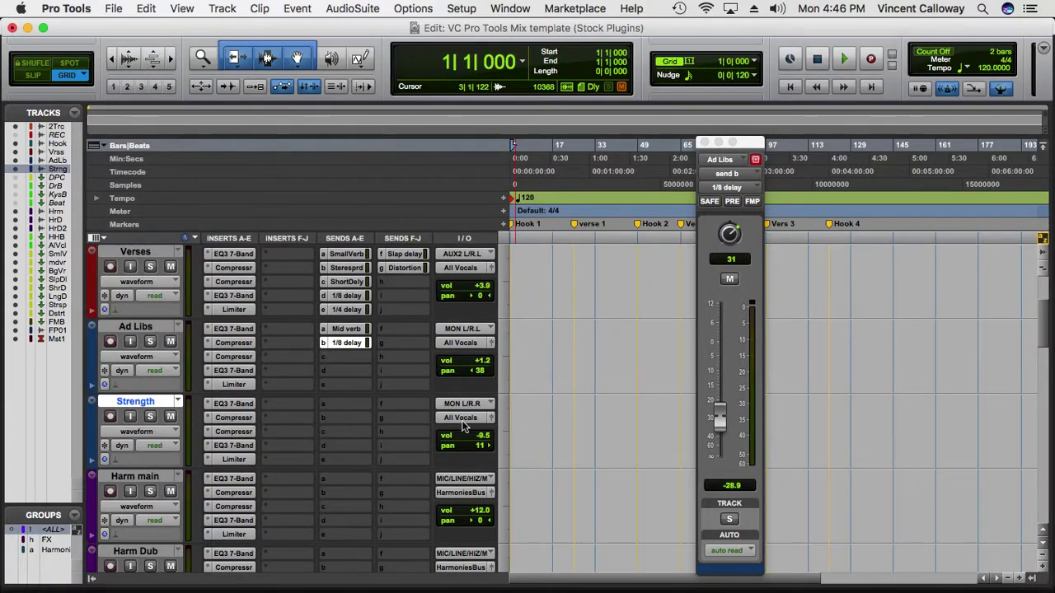
left_click(231, 417)
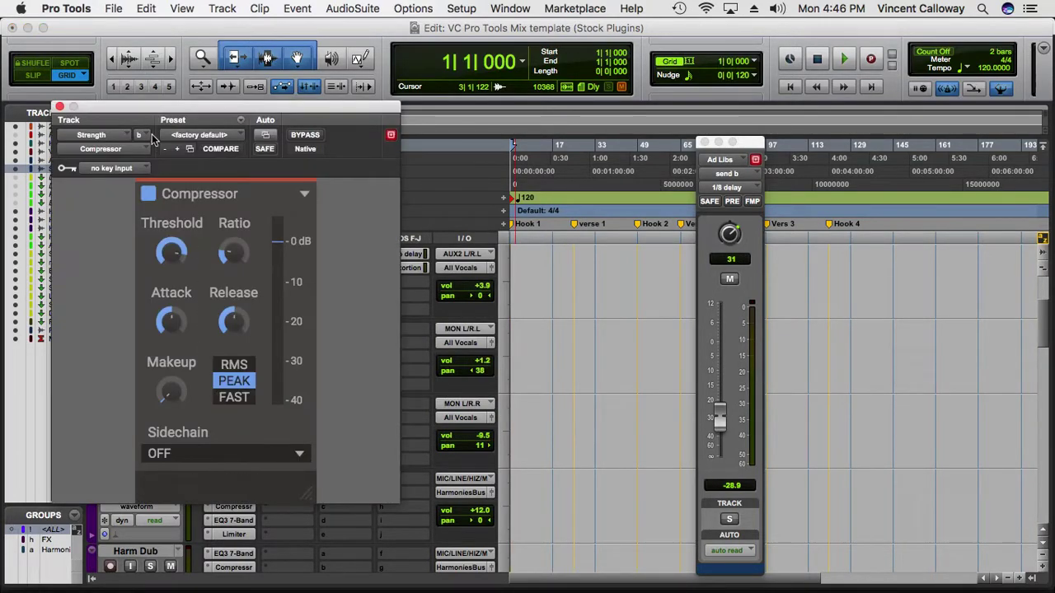
left_click(60, 108)
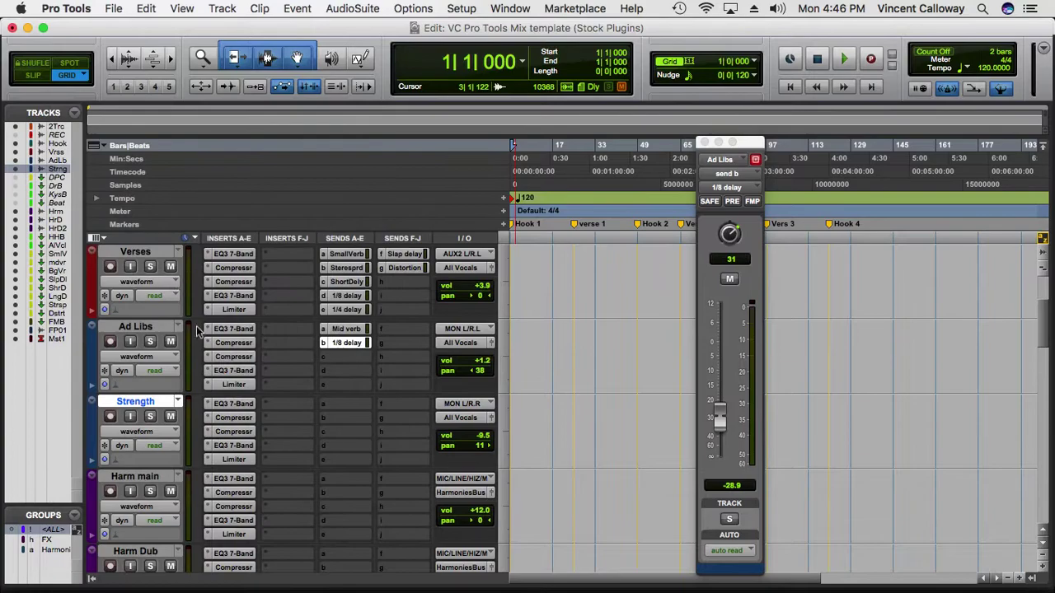
left_click(233, 403)
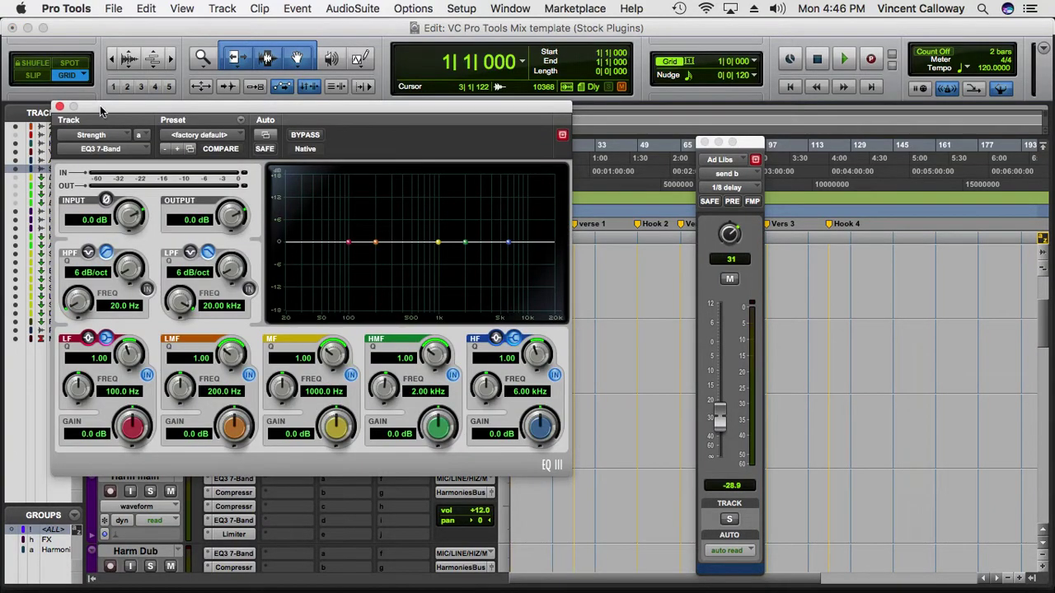
left_click(59, 107)
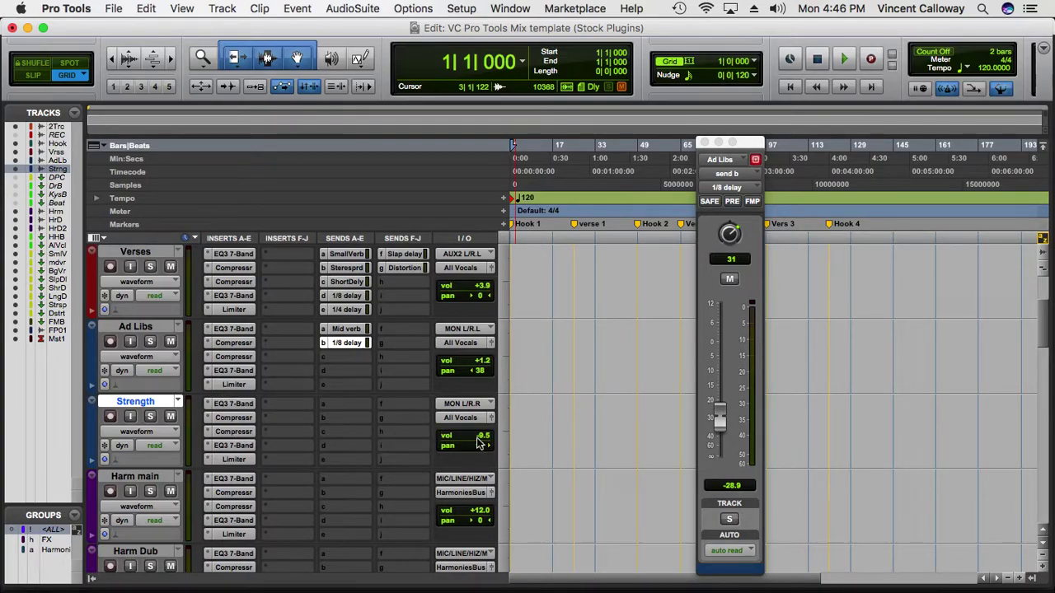
scroll(445, 388, "down", 5)
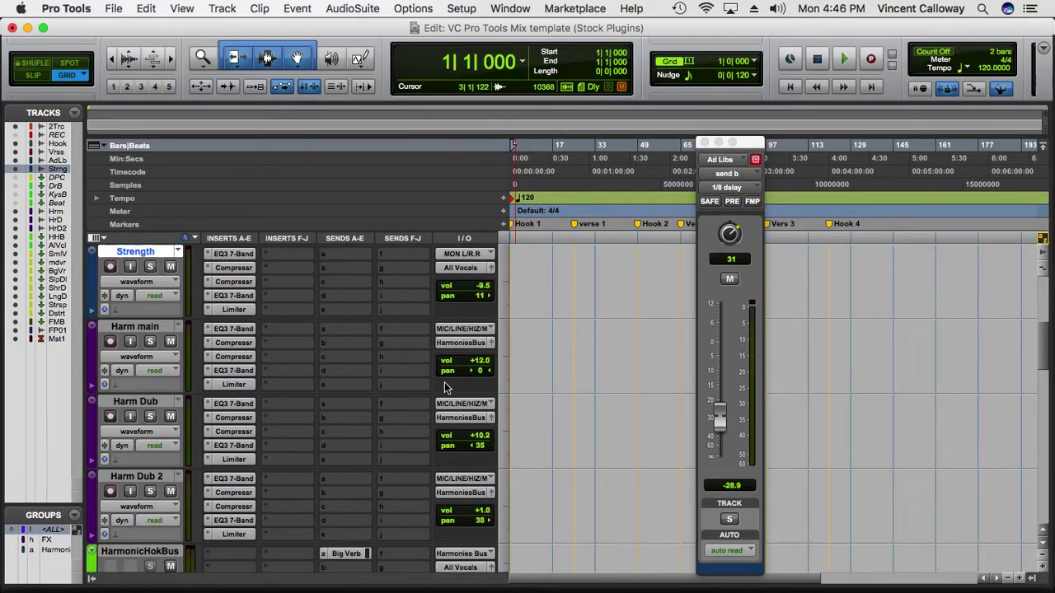
scroll(445, 387, "down", 3)
scroll(462, 329, "up", 15)
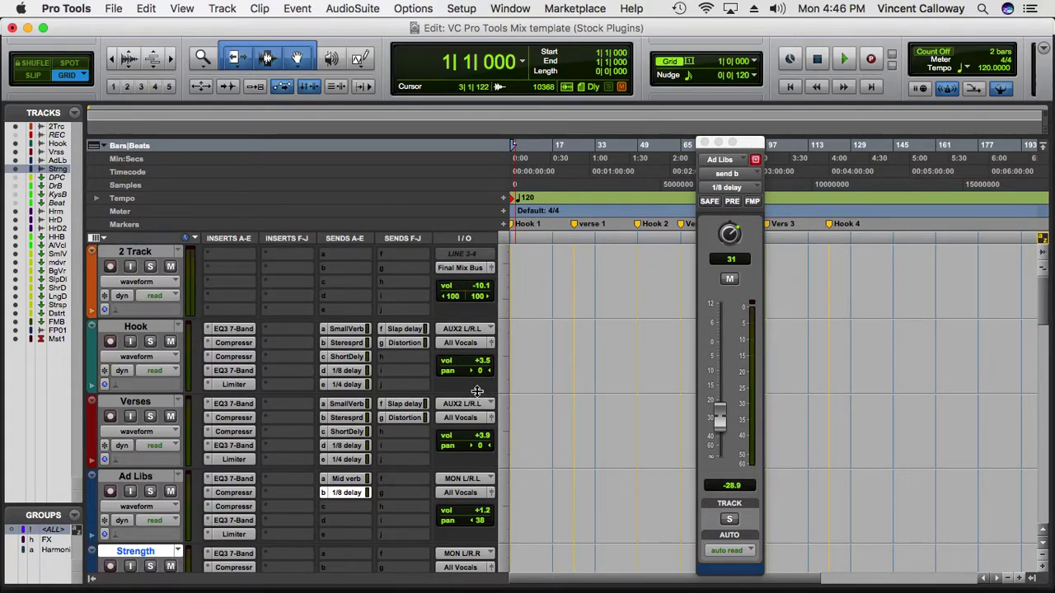
scroll(477, 393, "down", 5)
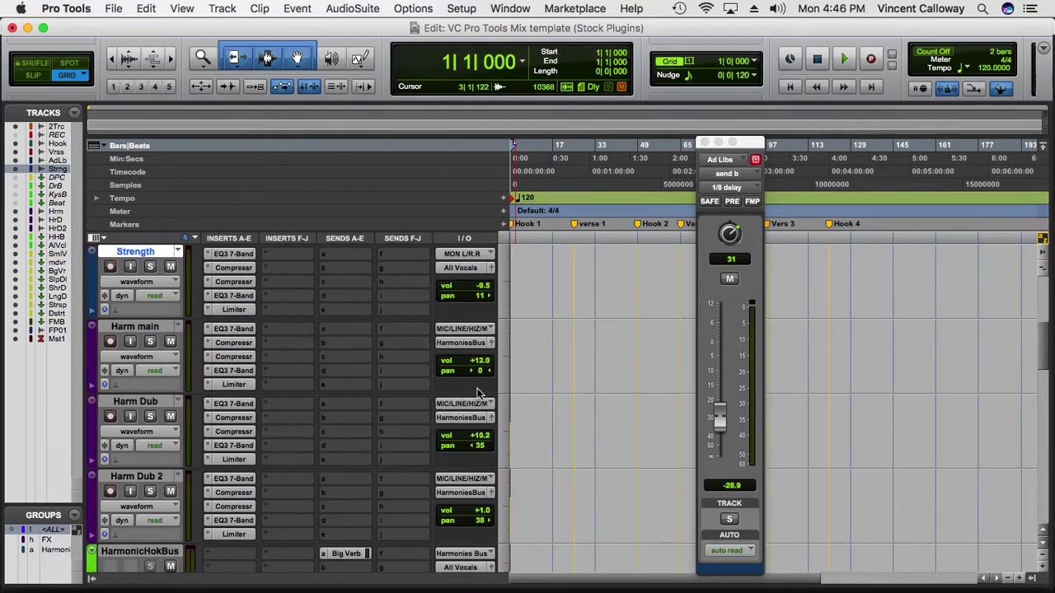
scroll(476, 393, "down", 6)
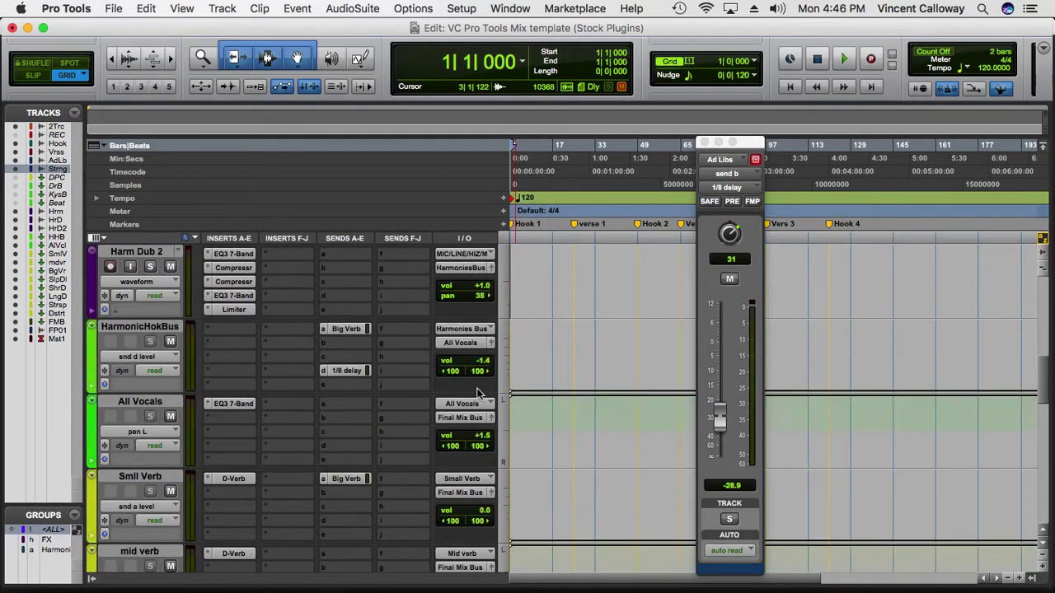
scroll(477, 393, "up", 10)
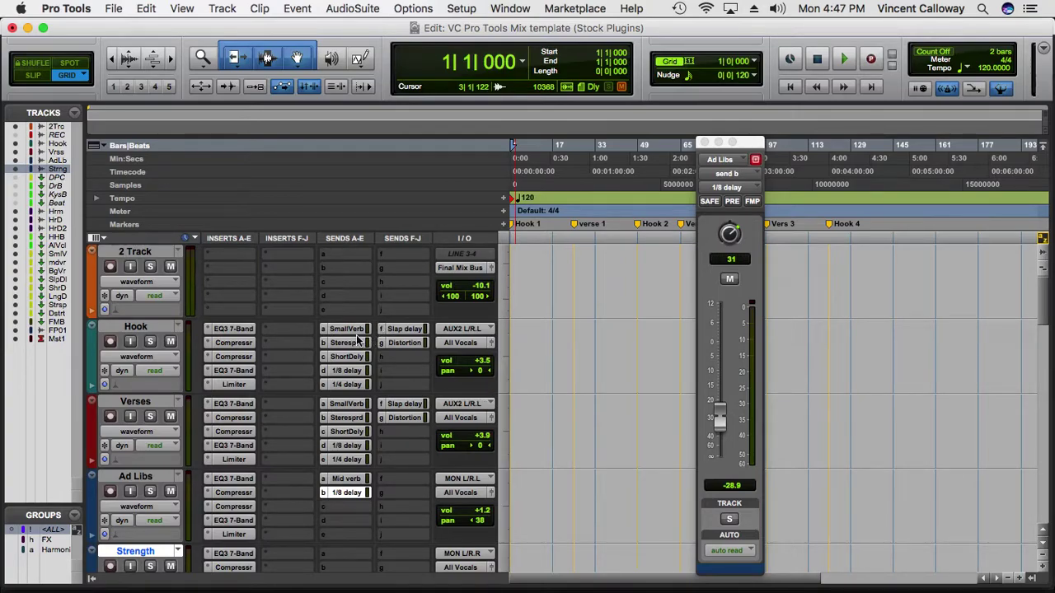
scroll(238, 312, "down", 10)
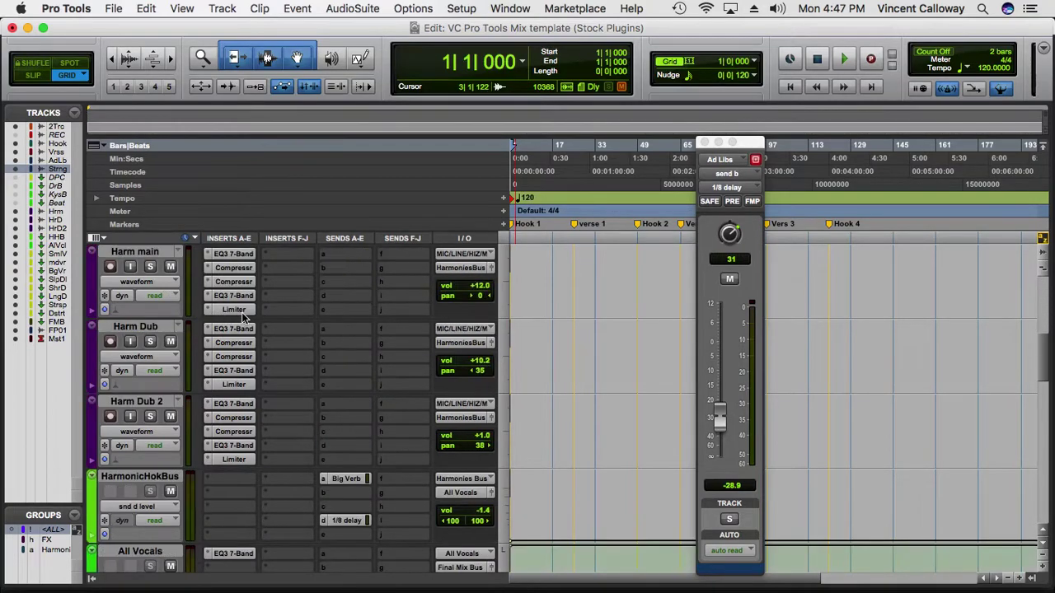
scroll(242, 312, "down", 10)
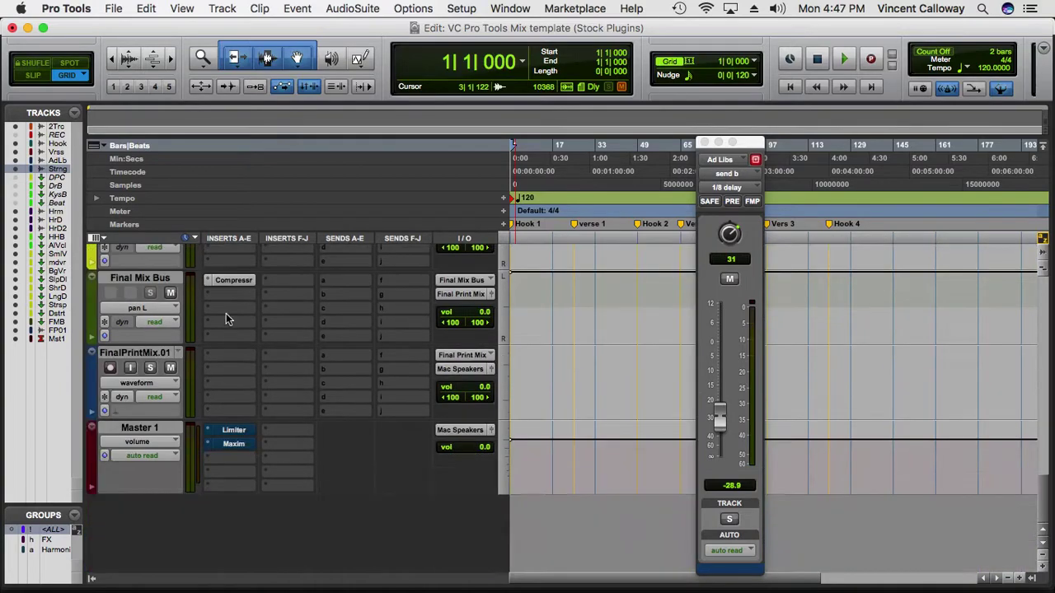
scroll(226, 313, "up", 3)
scroll(226, 313, "up", 15)
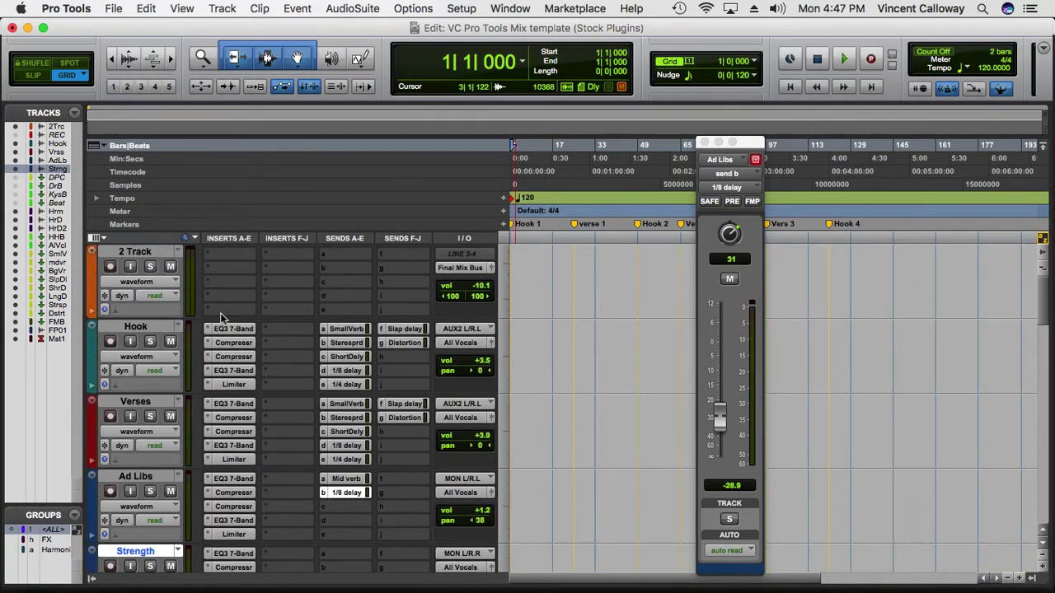
scroll(220, 313, "down", 10)
scroll(220, 319, "down", 10)
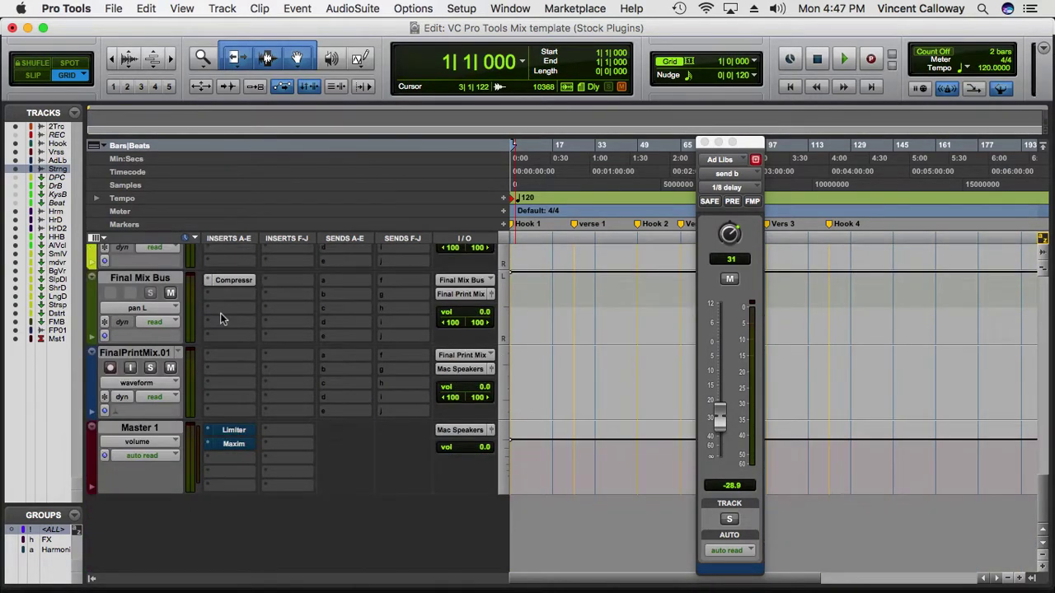
left_click(234, 431)
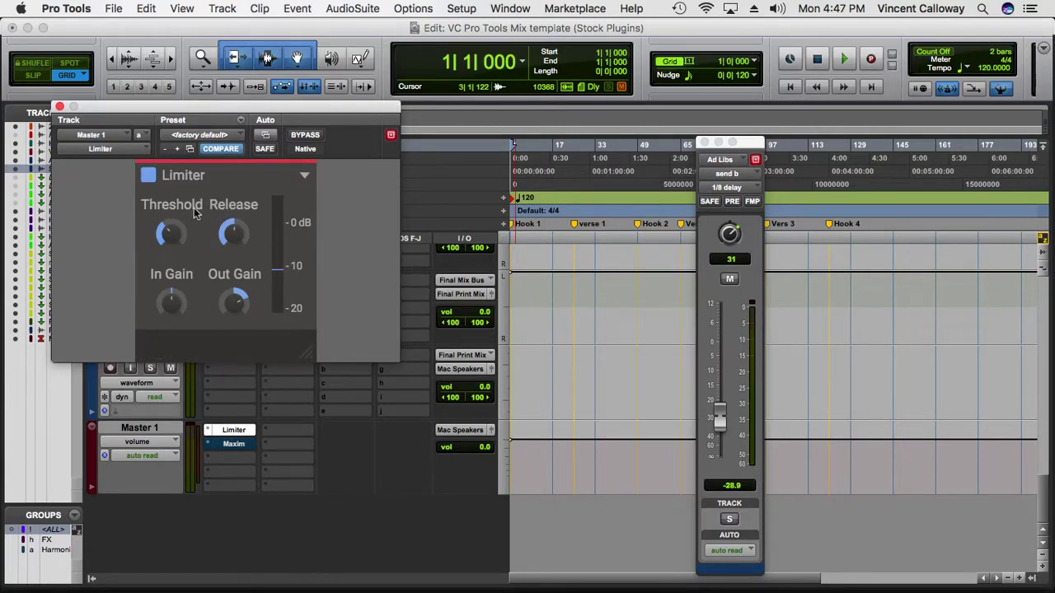
left_click(60, 105)
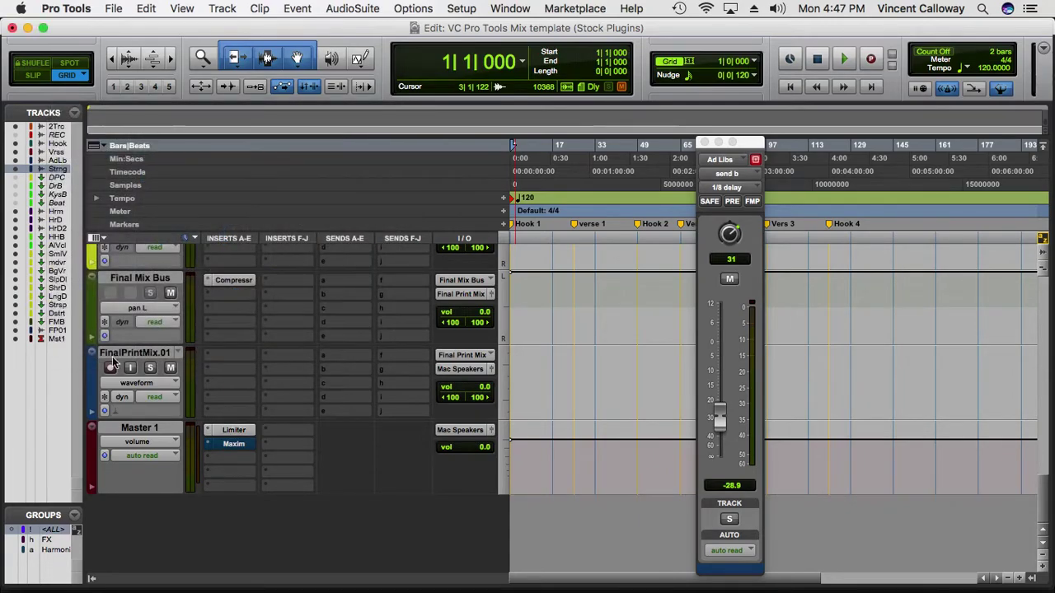
left_click(243, 445)
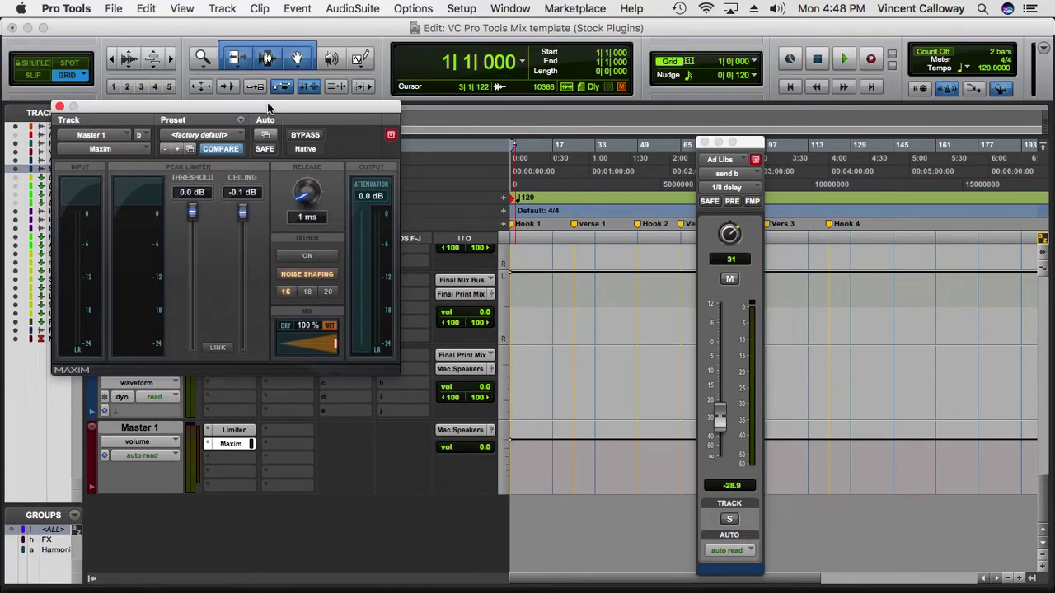
left_click(59, 106)
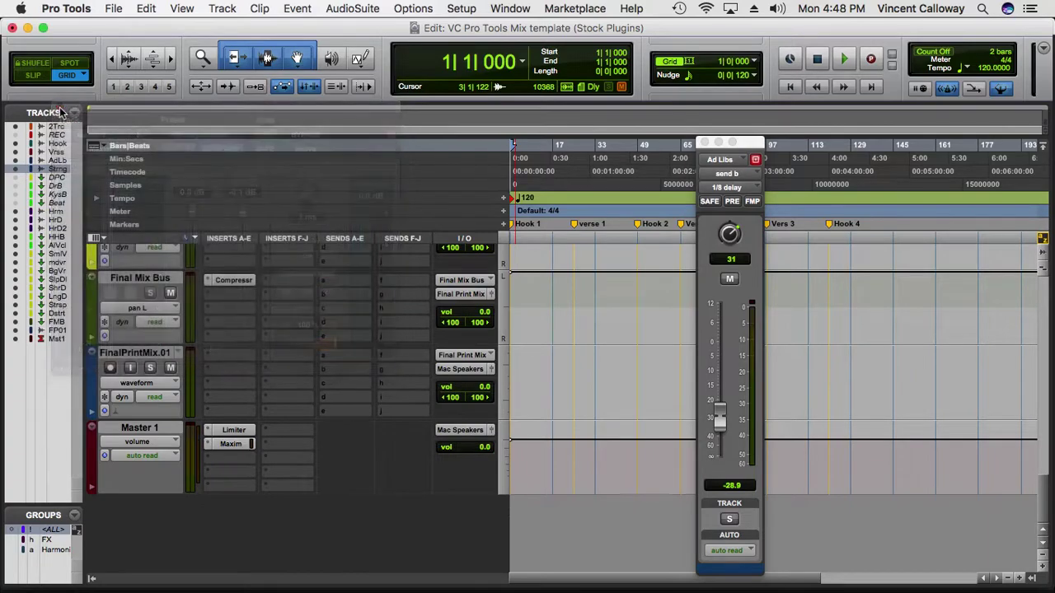
scroll(246, 360, "up", 20)
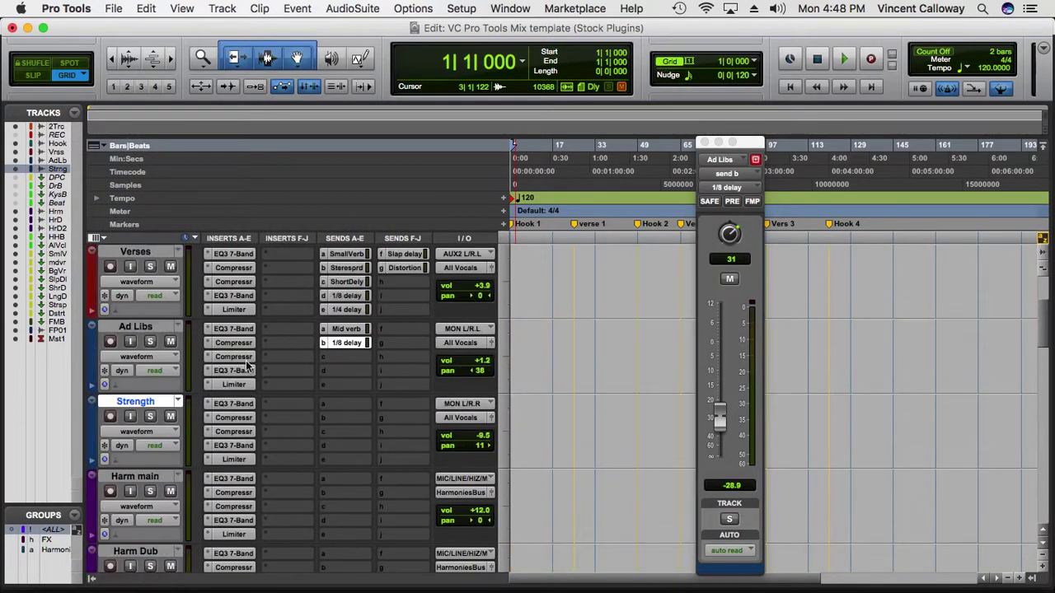
scroll(246, 360, "down", 4)
scroll(245, 360, "down", 16)
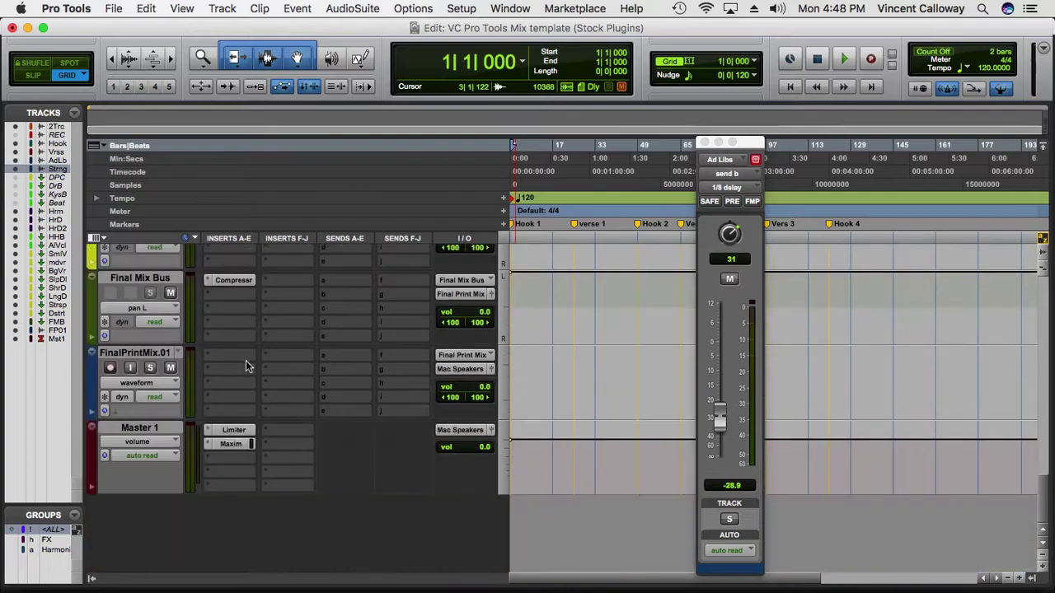